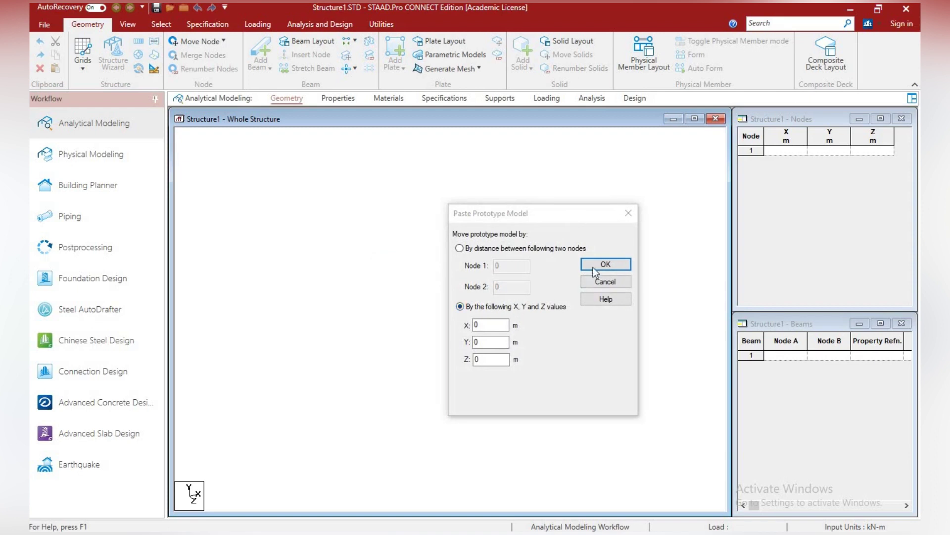
Step: Place the prototype truss model into the structure at X 0, Y 0, Z 0 m
{"action": "left_click", "coordinate": [601, 264]}
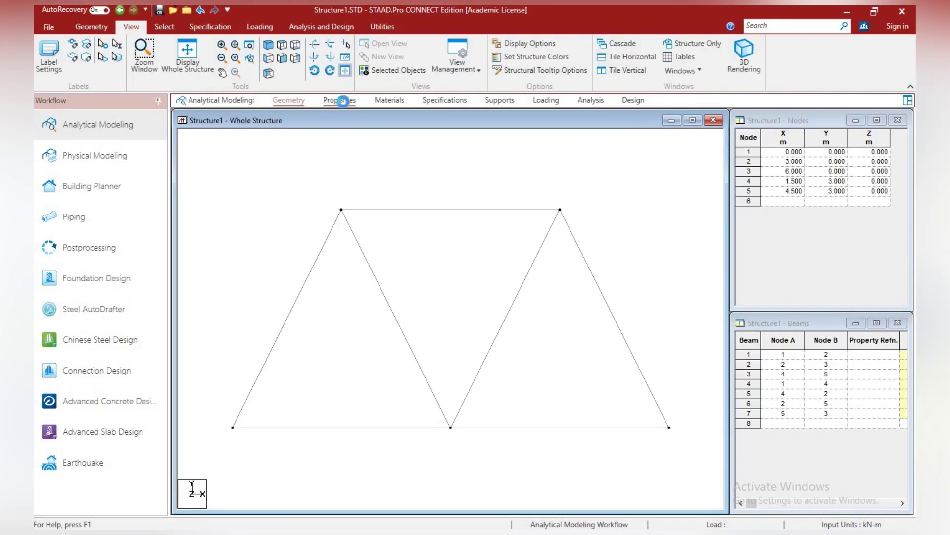
Step: Open the Indian Angle profiles in the steel section database for the truss members
{"action": "left_click", "coordinate": [338, 98]}
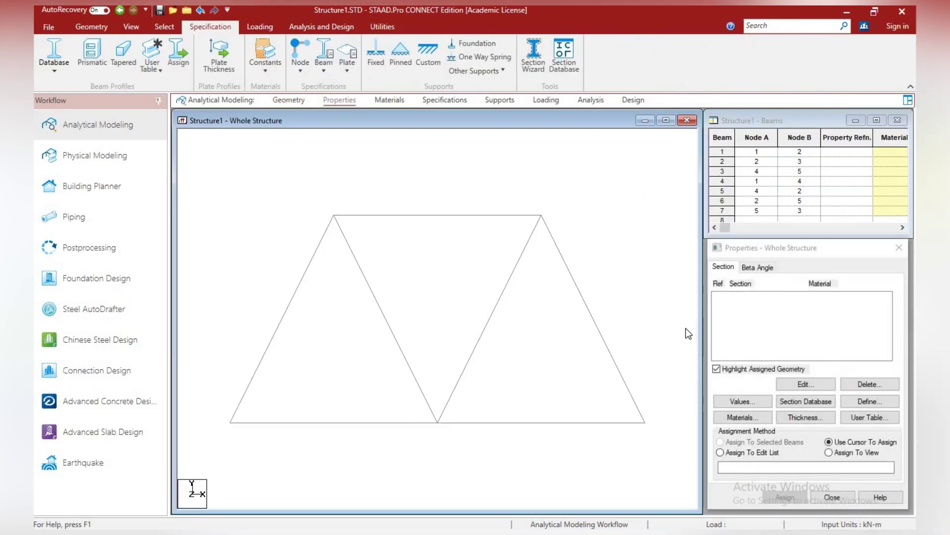
{"action": "left_click", "coordinate": [800, 402]}
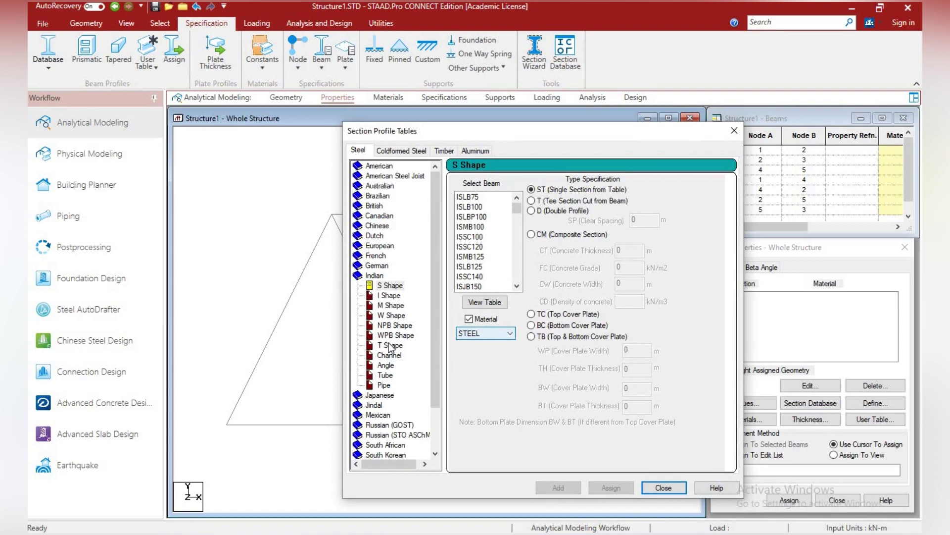
{"action": "left_click", "coordinate": [391, 367]}
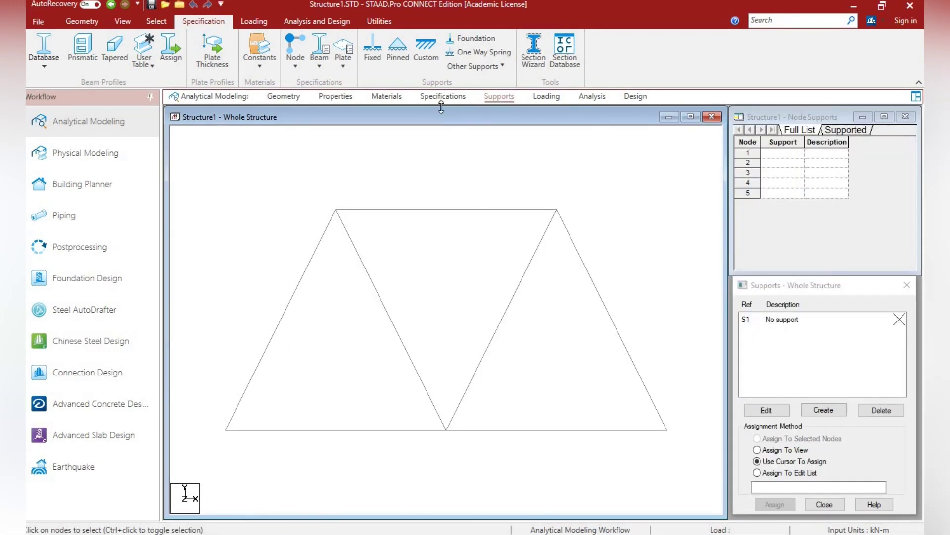
{"action": "left_click", "coordinate": [442, 100]}
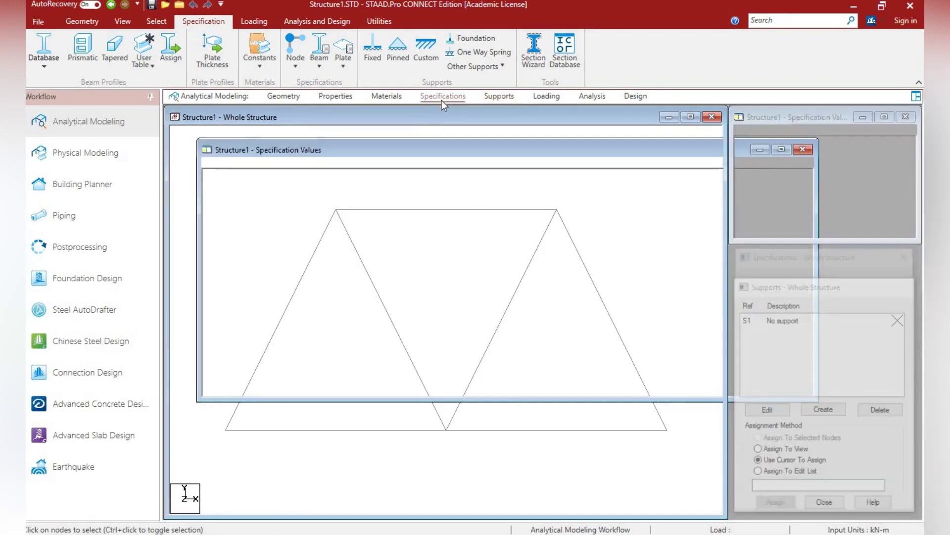
{"action": "left_click", "coordinate": [503, 95]}
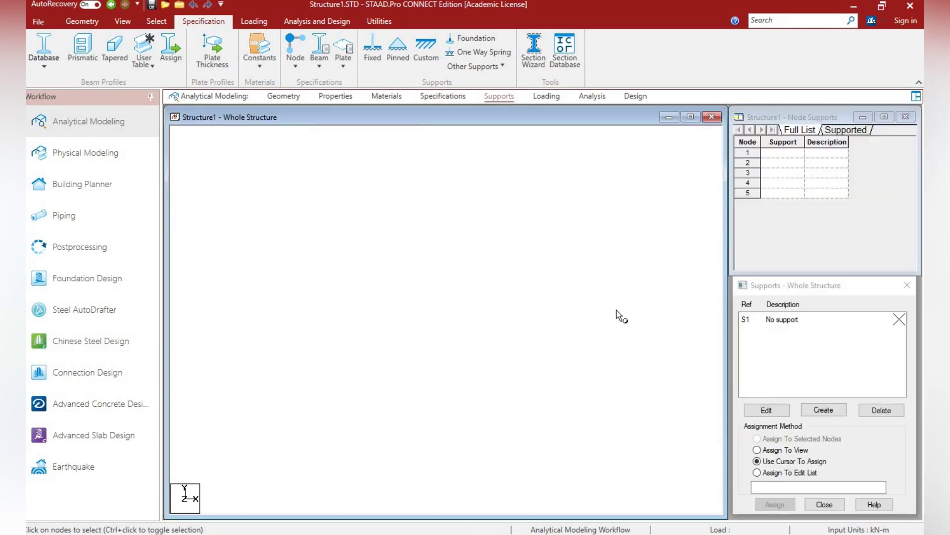
{"action": "left_click", "coordinate": [781, 410]}
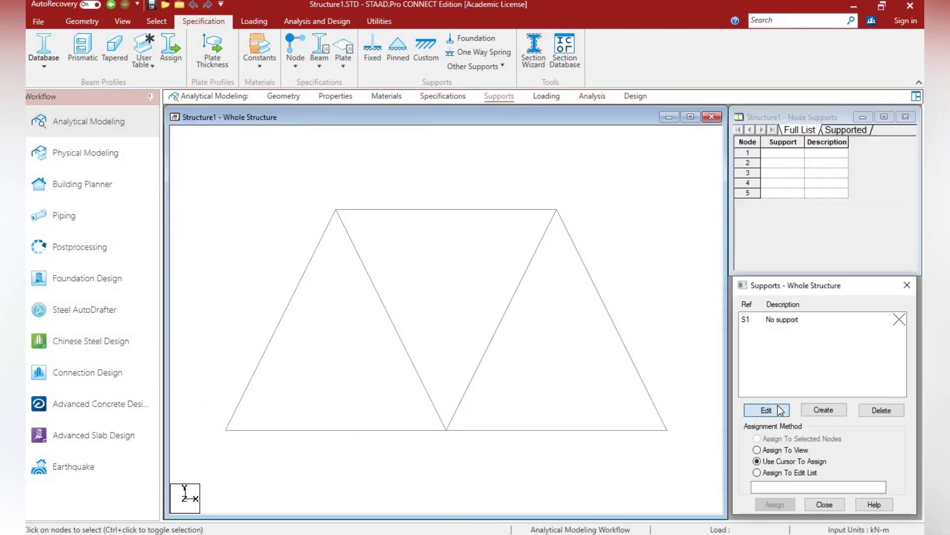
Step: Create a Fixed But support with FX, FZ, MX, MY and MZ released
{"action": "left_click", "coordinate": [814, 410]}
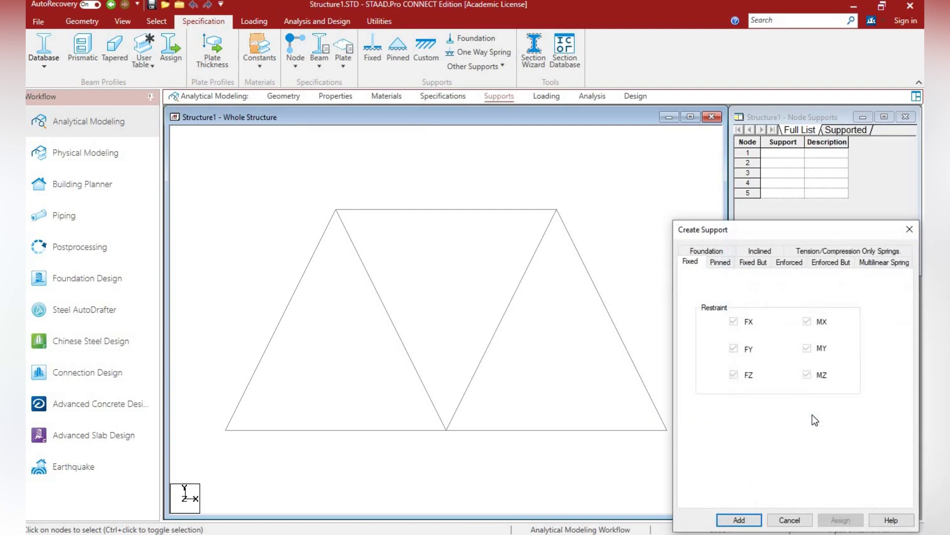
{"action": "left_click", "coordinate": [753, 262]}
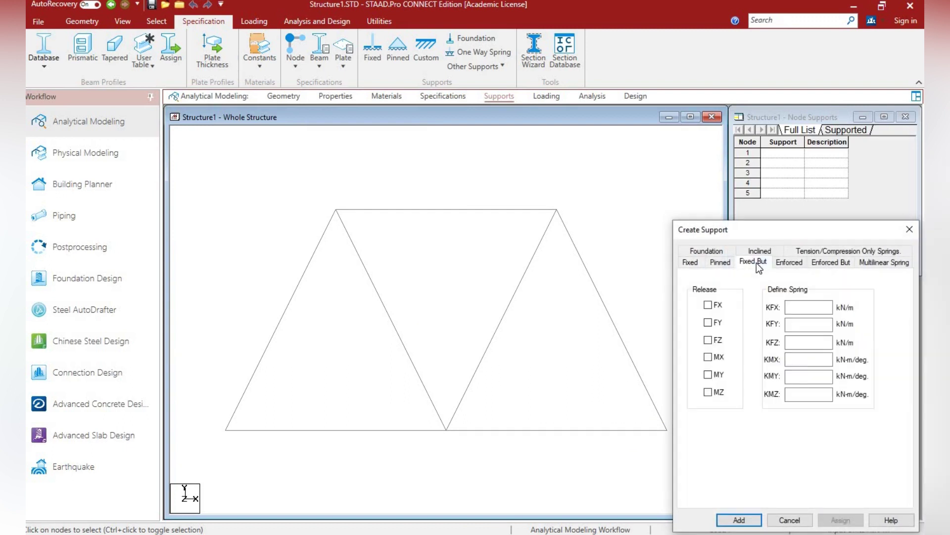
{"action": "left_click", "coordinate": [707, 305]}
{"action": "left_click", "coordinate": [708, 340]}
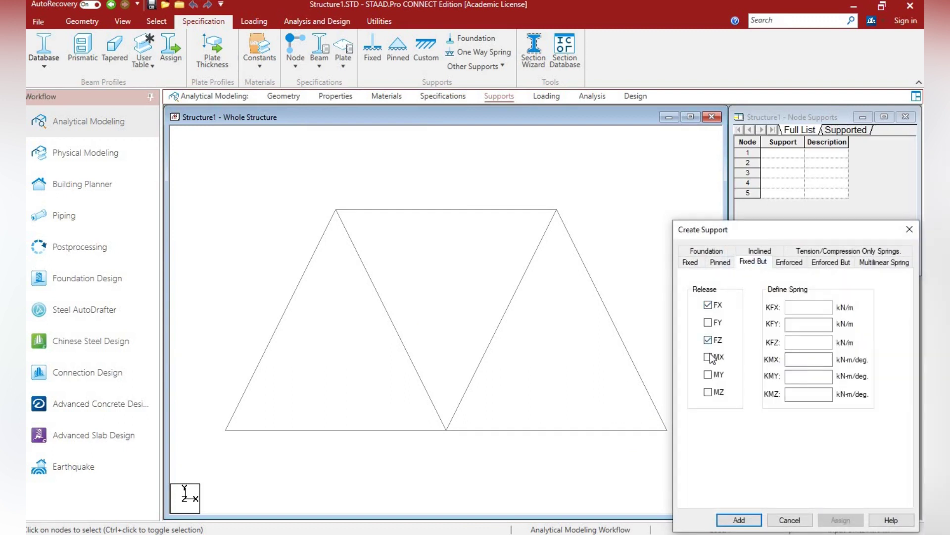
{"action": "left_click", "coordinate": [708, 357]}
{"action": "left_click", "coordinate": [708, 375]}
{"action": "left_click", "coordinate": [708, 392]}
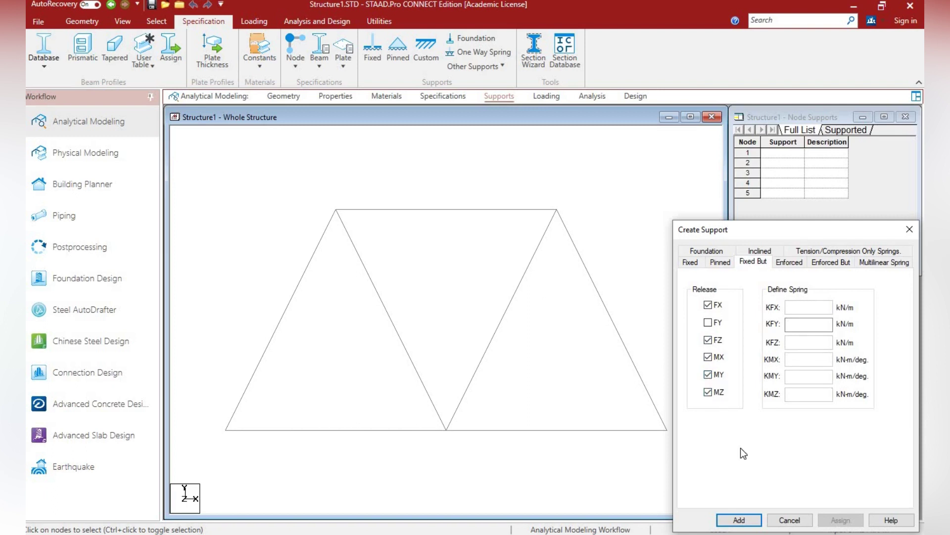
{"action": "left_click", "coordinate": [740, 519]}
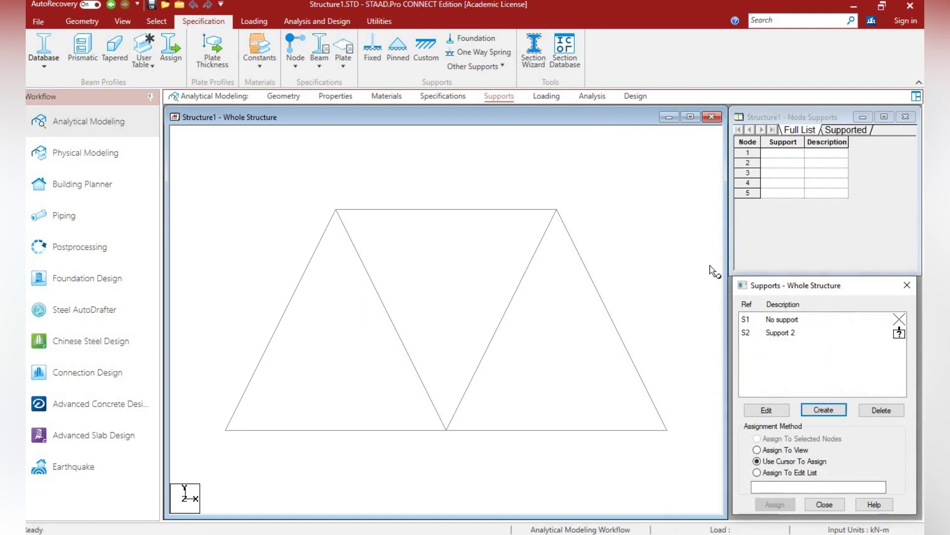
Step: Assign Support 2 to the two outer bottom nodes of the truss
{"action": "left_click", "coordinate": [768, 335]}
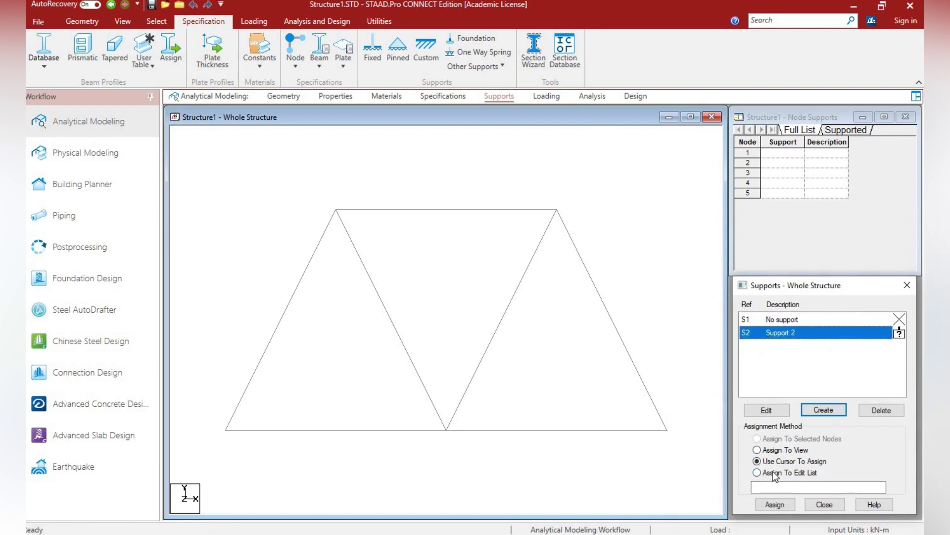
{"action": "left_click", "coordinate": [774, 504]}
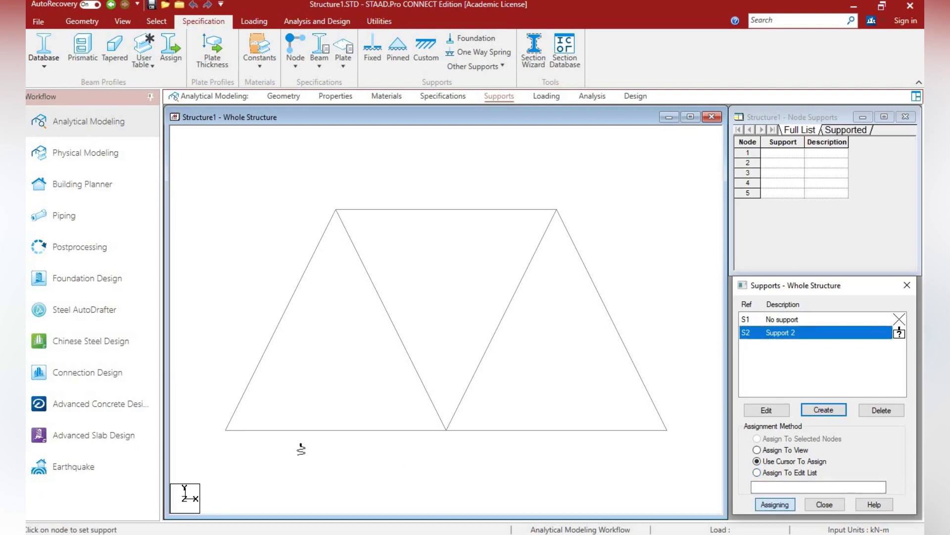
{"action": "left_click", "coordinate": [225, 430]}
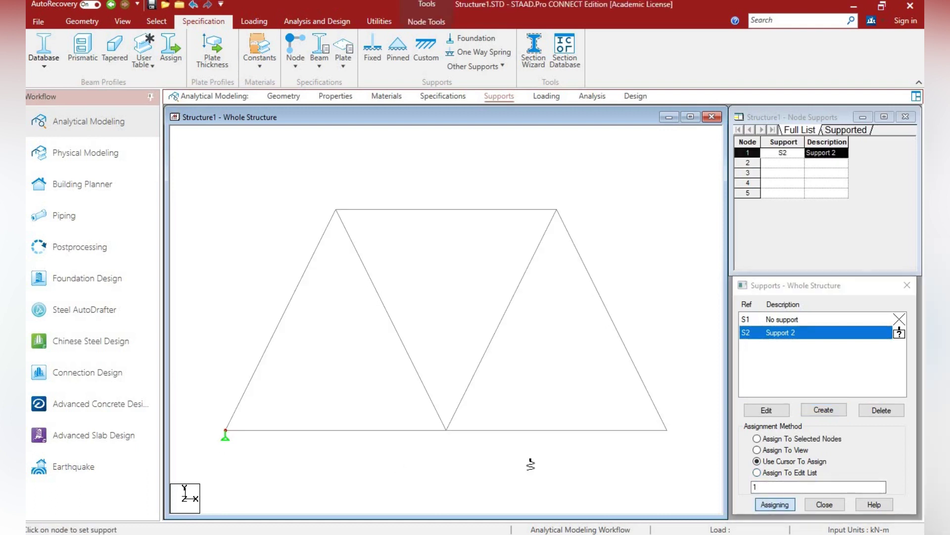
{"action": "left_click", "coordinate": [667, 431]}
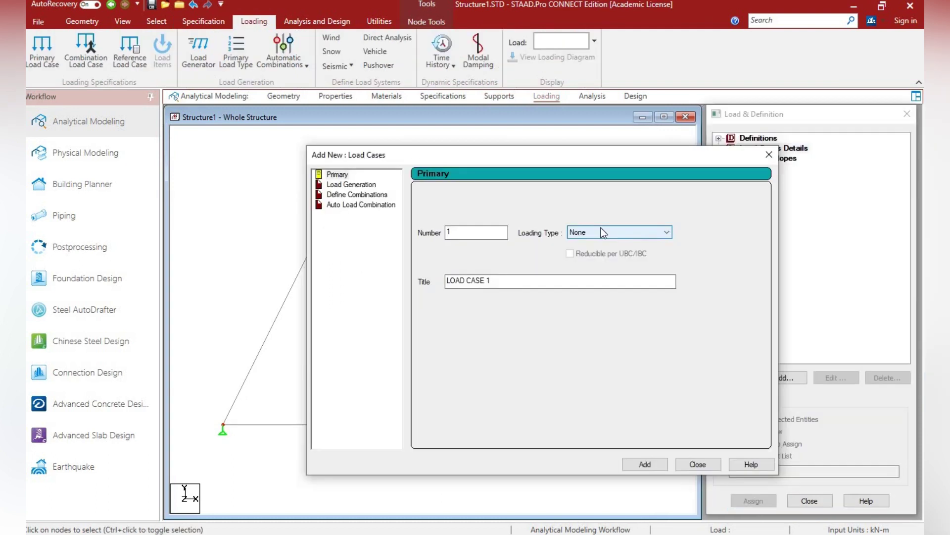
Step: Add primary load case 1 titled LL with the loading type Live
{"action": "left_click", "coordinate": [601, 228]}
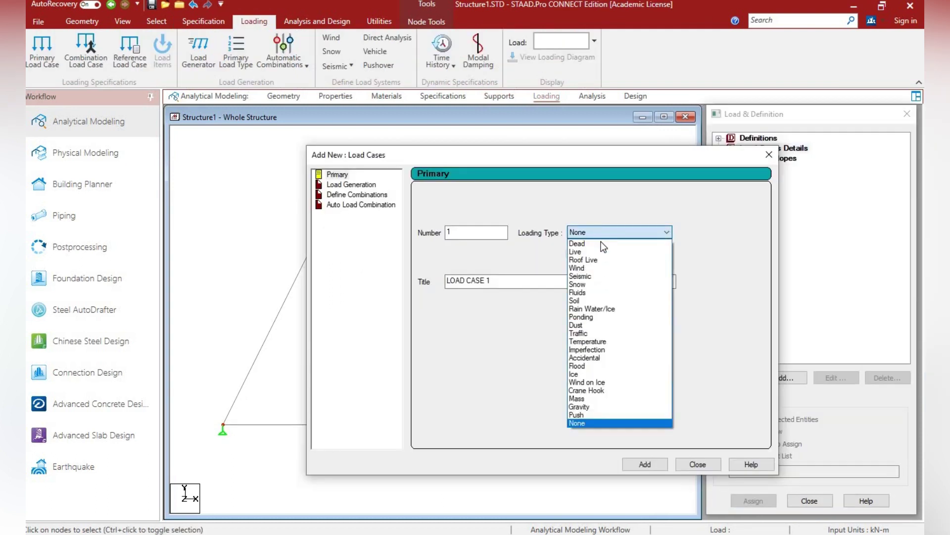
{"action": "left_click", "coordinate": [601, 242]}
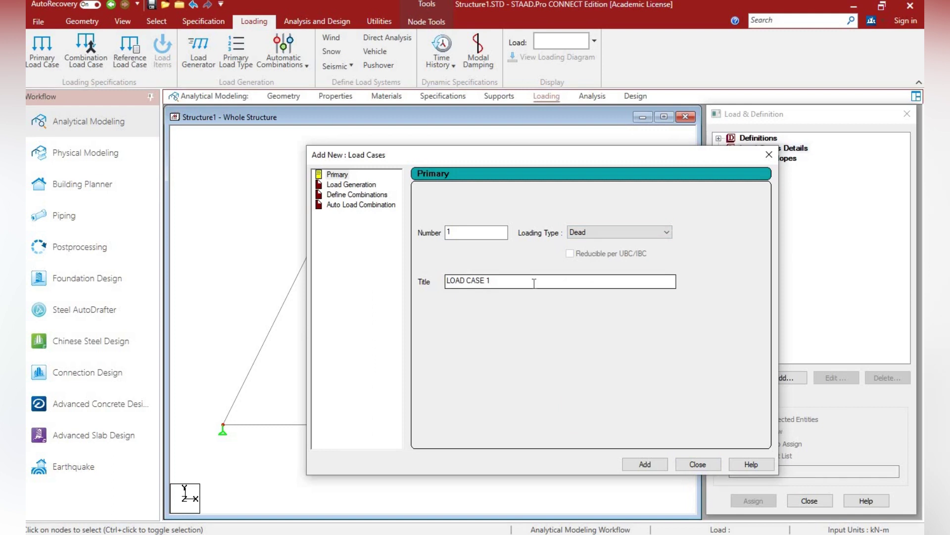
{"action": "left_click_drag", "start_coordinate": [509, 282], "coordinate": [433, 298]}
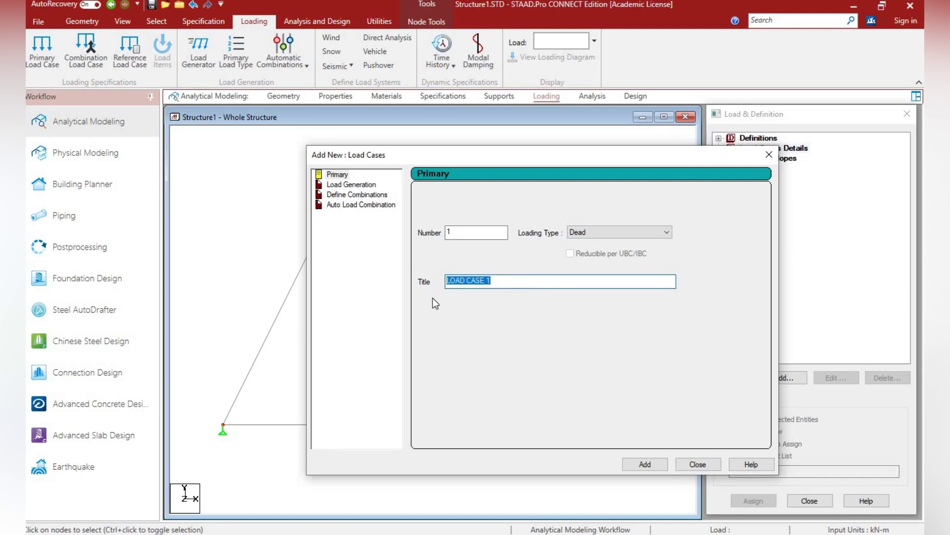
{"action": "type", "text": "LL"}
{"action": "left_click", "coordinate": [599, 233]}
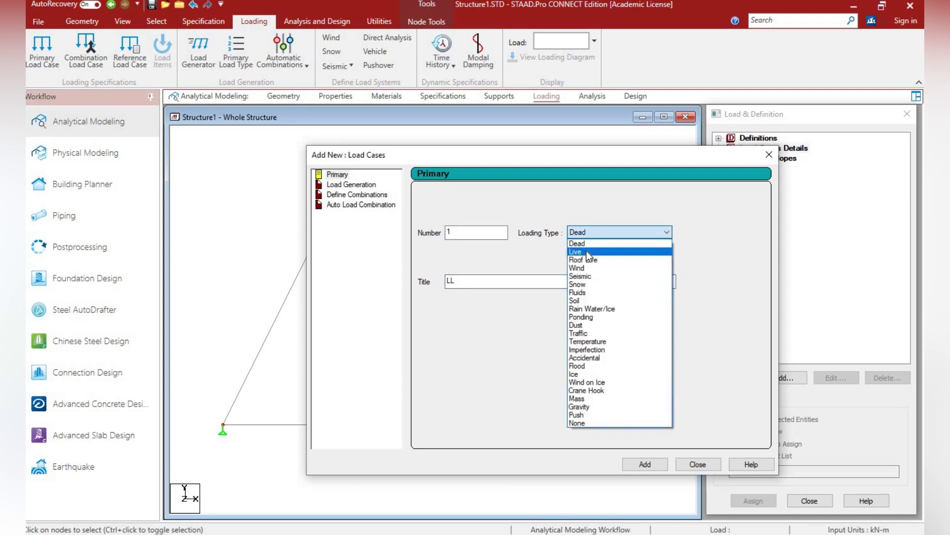
{"action": "left_click", "coordinate": [586, 250]}
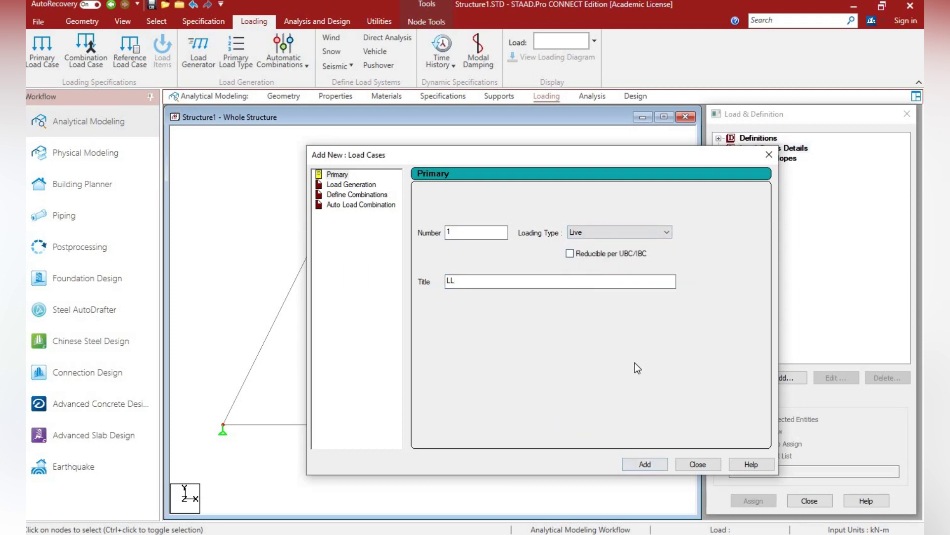
{"action": "left_click", "coordinate": [635, 463]}
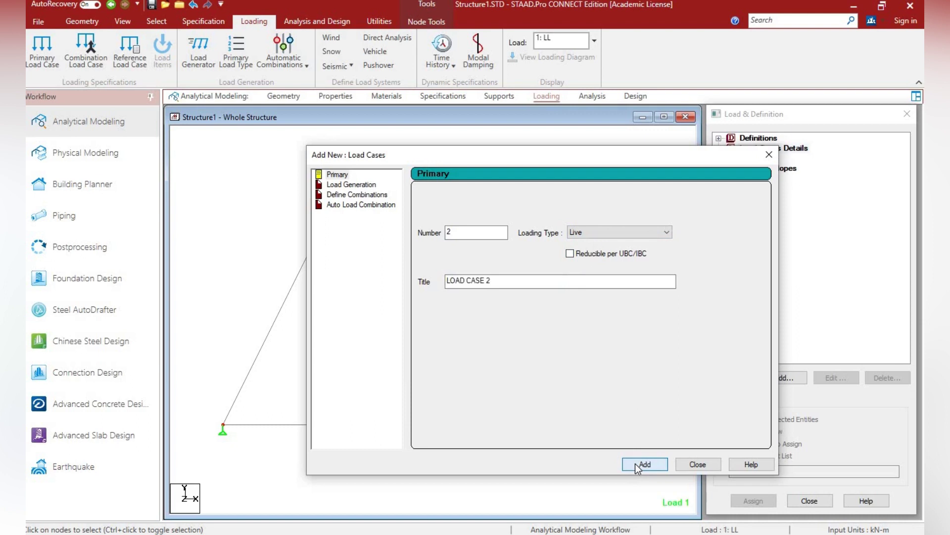
{"action": "left_click", "coordinate": [696, 464]}
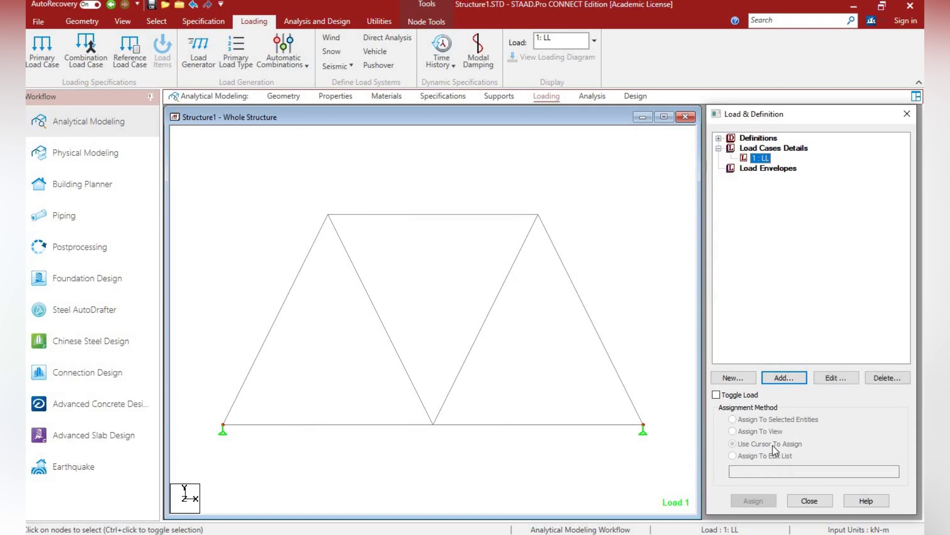
{"action": "left_click", "coordinate": [786, 377]}
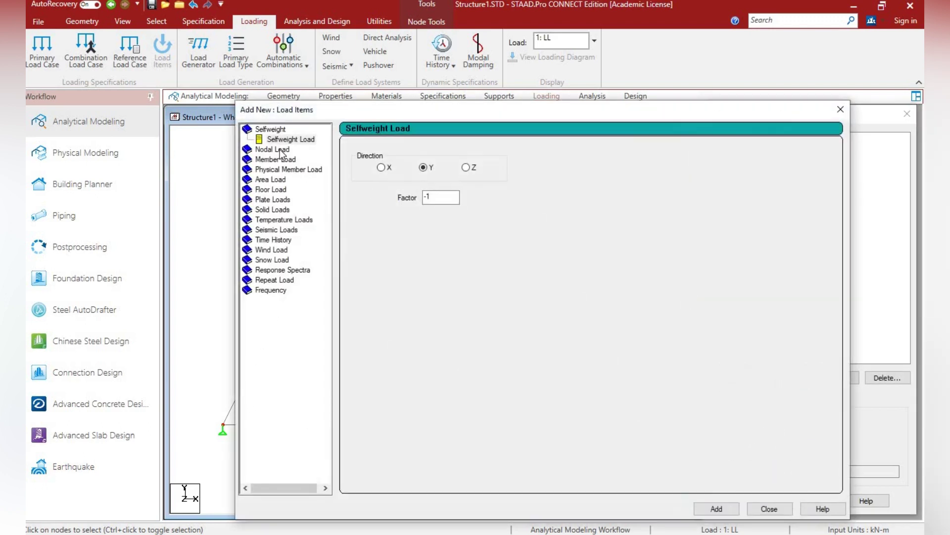
{"action": "left_click", "coordinate": [280, 150]}
{"action": "double_click", "coordinate": [376, 182]}
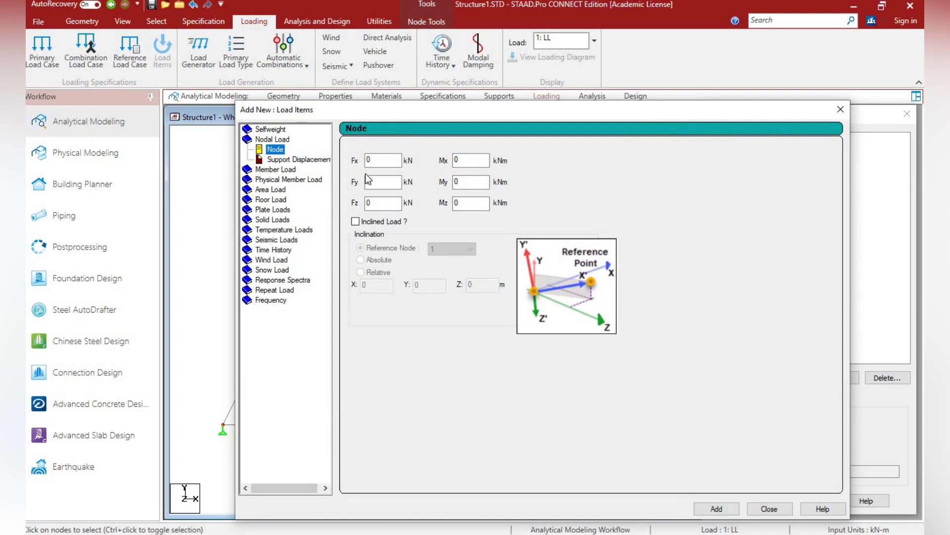
{"action": "type", "text": "-20"}
{"action": "key", "text": "Tab"}
{"action": "type", "text": "-40"}
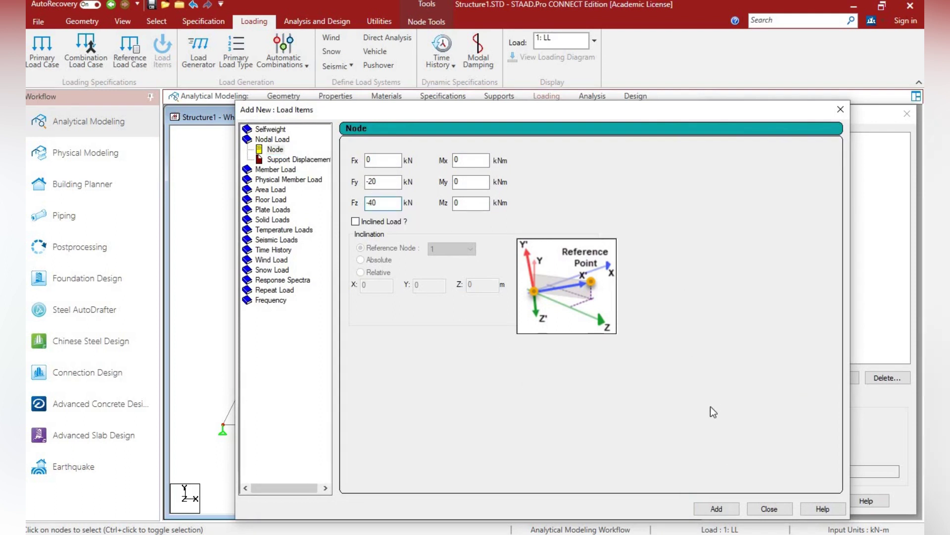
{"action": "left_click", "coordinate": [778, 512]}
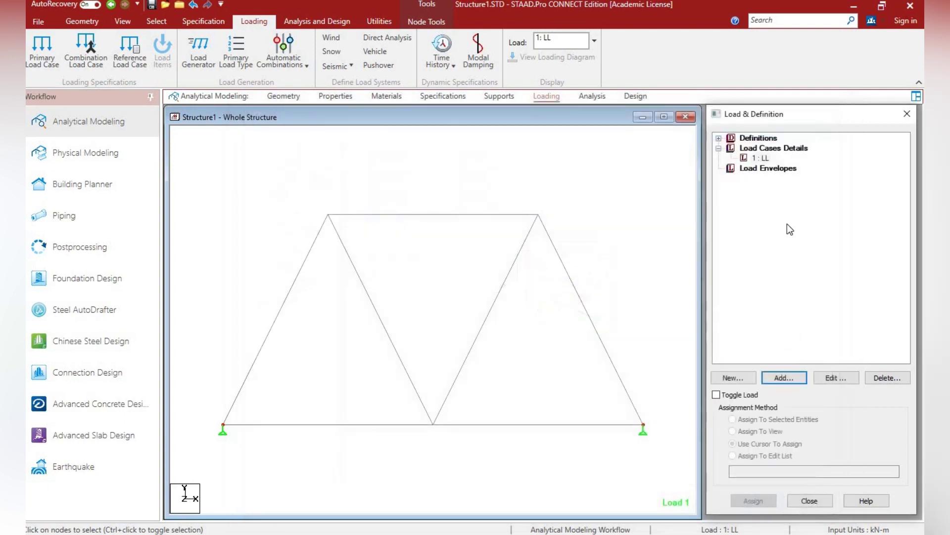
Step: Change the loading type of load case LL to None
{"action": "double_click", "coordinate": [757, 158]}
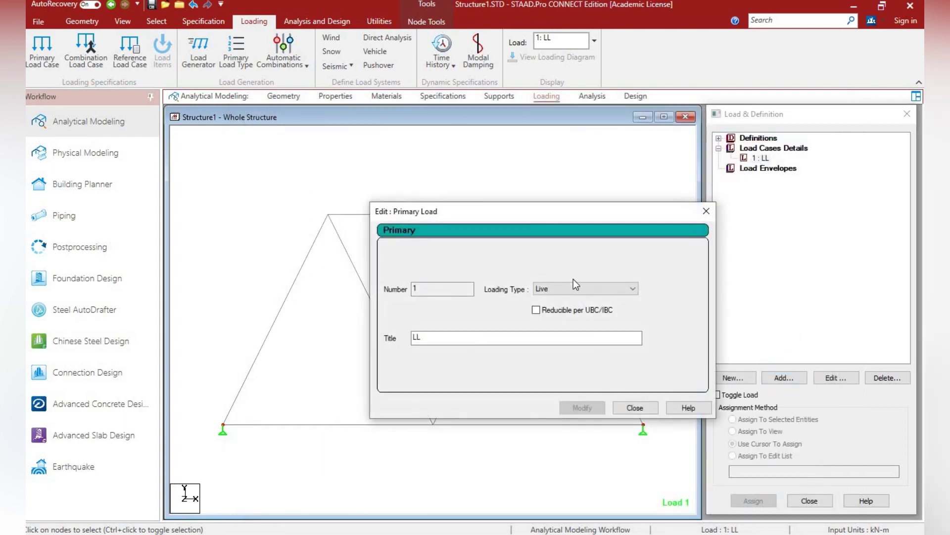
{"action": "left_click", "coordinate": [562, 289]}
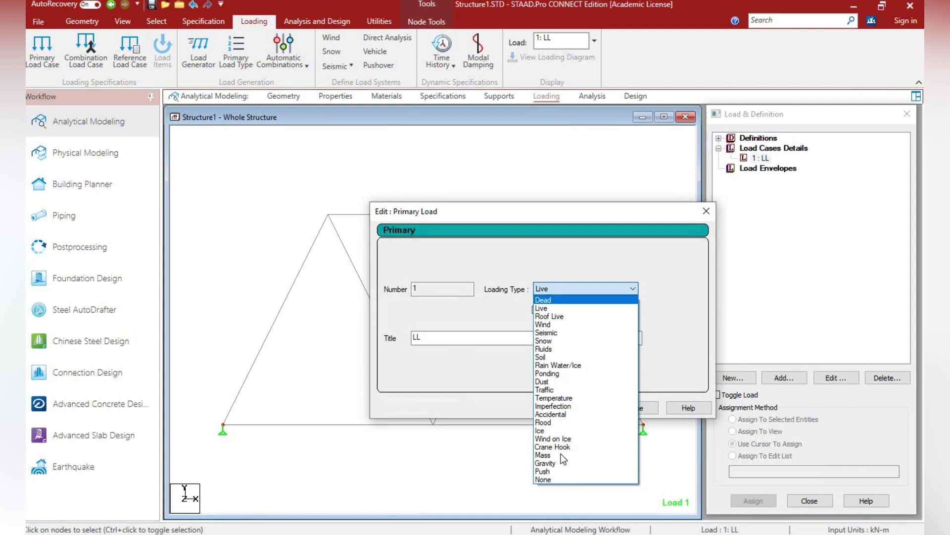
{"action": "left_click", "coordinate": [555, 480]}
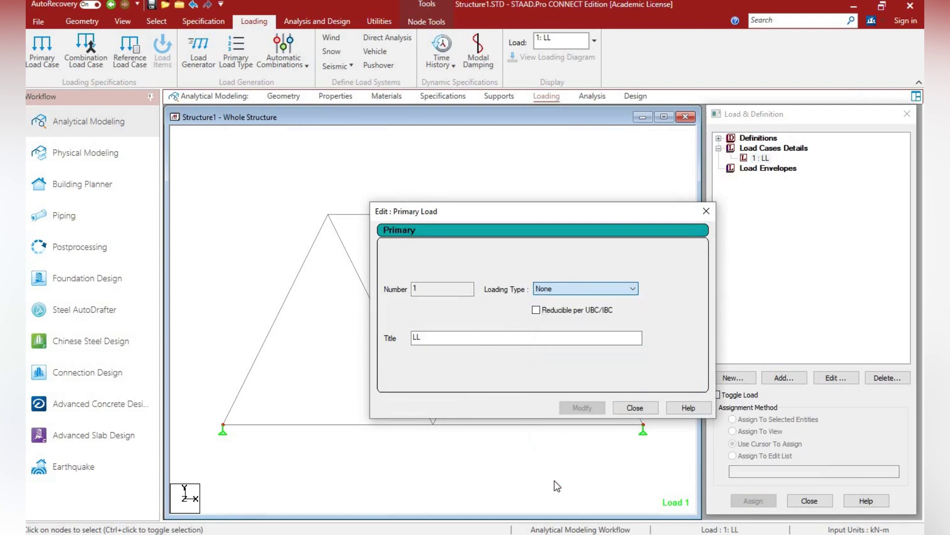
{"action": "left_click", "coordinate": [578, 409]}
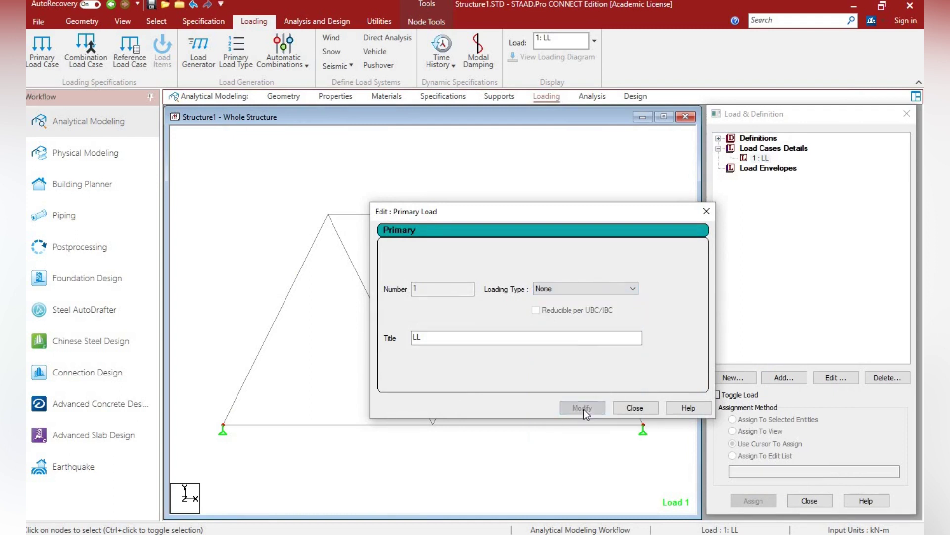
{"action": "left_click", "coordinate": [634, 408]}
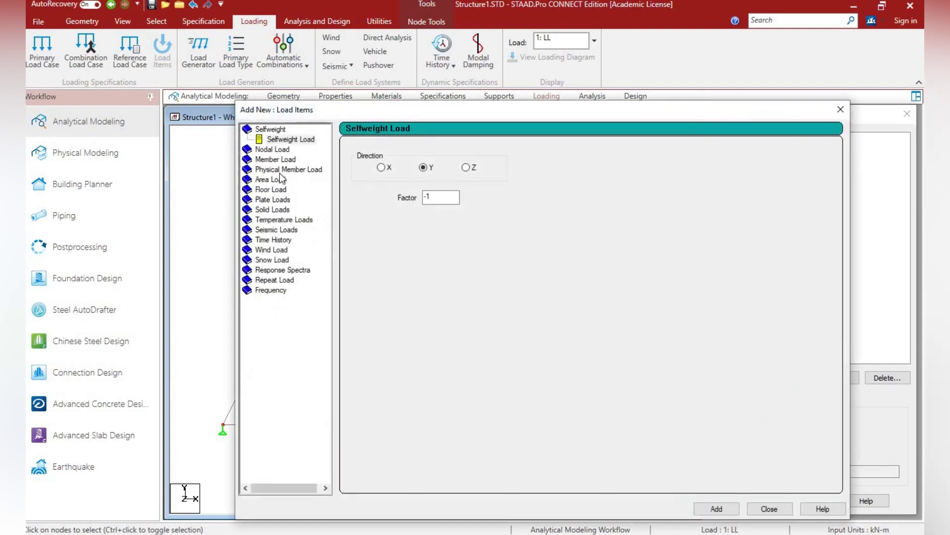
Step: Add nodal loads with Fy of -20 kN and -40 kN to load case LL
{"action": "left_click", "coordinate": [278, 149]}
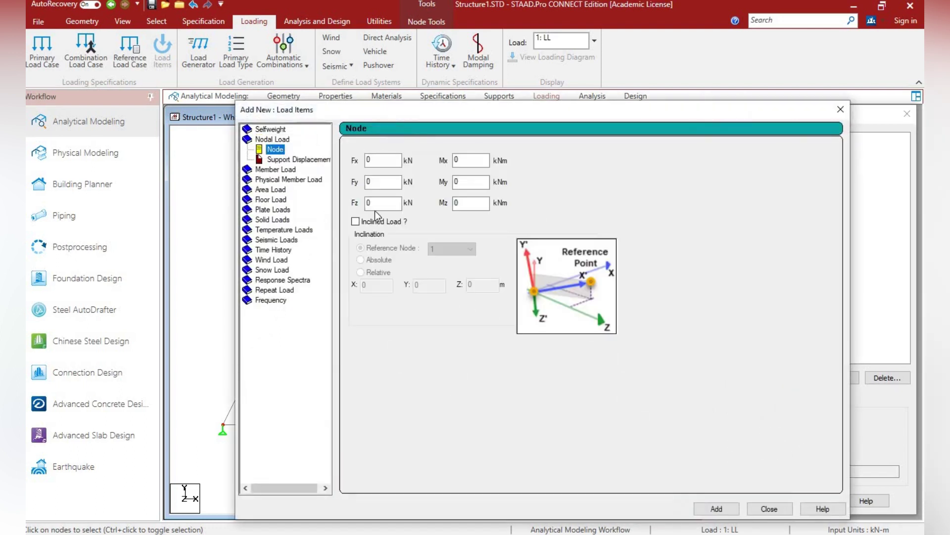
{"action": "left_click", "coordinate": [372, 160]}
{"action": "key", "text": "Tab"}
{"action": "type", "text": "-40"}
{"action": "left_click", "coordinate": [769, 512]}
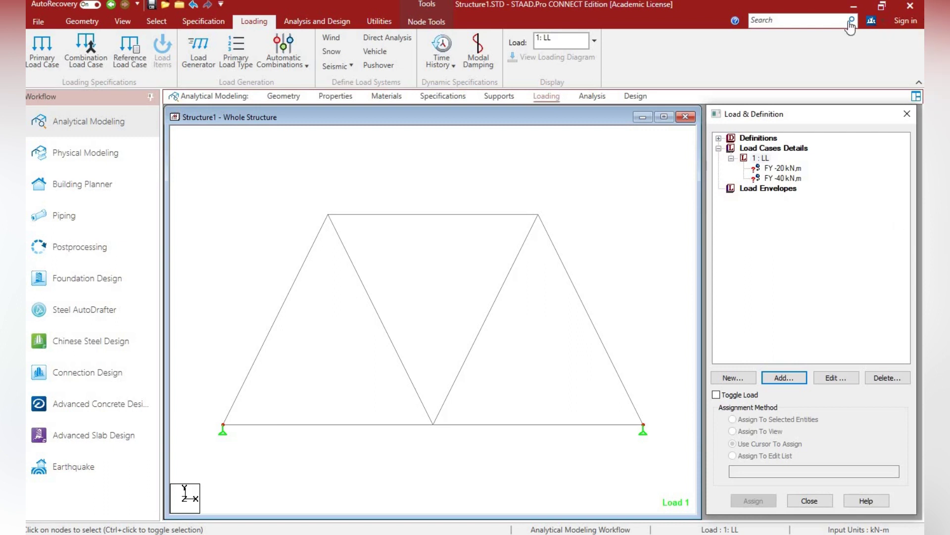
Step: Assign the -20 kN Fy nodal load to the upper-left node of the truss
{"action": "left_click", "coordinate": [783, 168]}
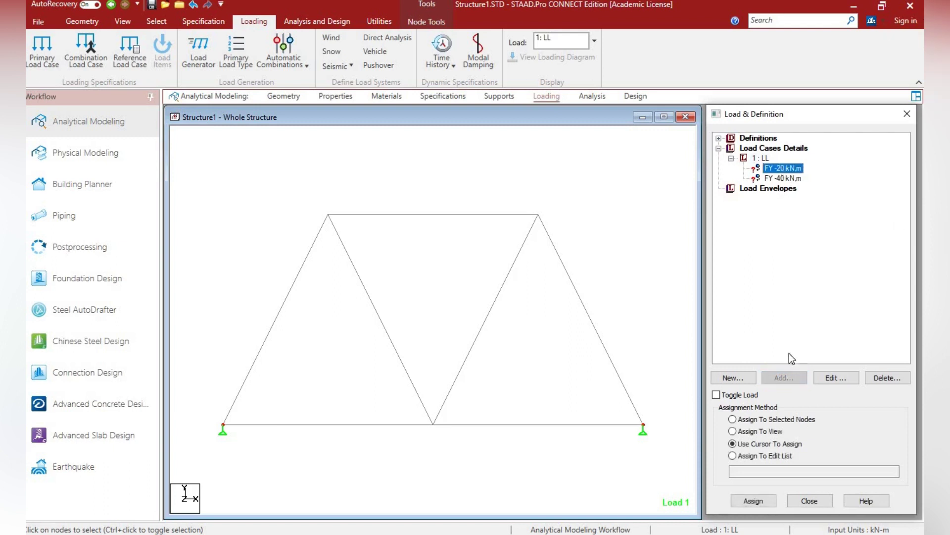
{"action": "left_click", "coordinate": [748, 500]}
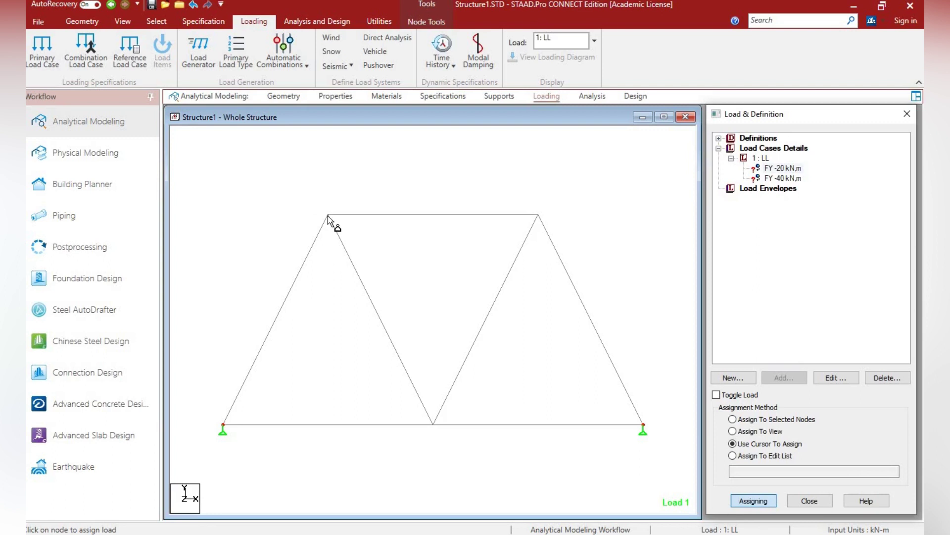
{"action": "left_click", "coordinate": [328, 215]}
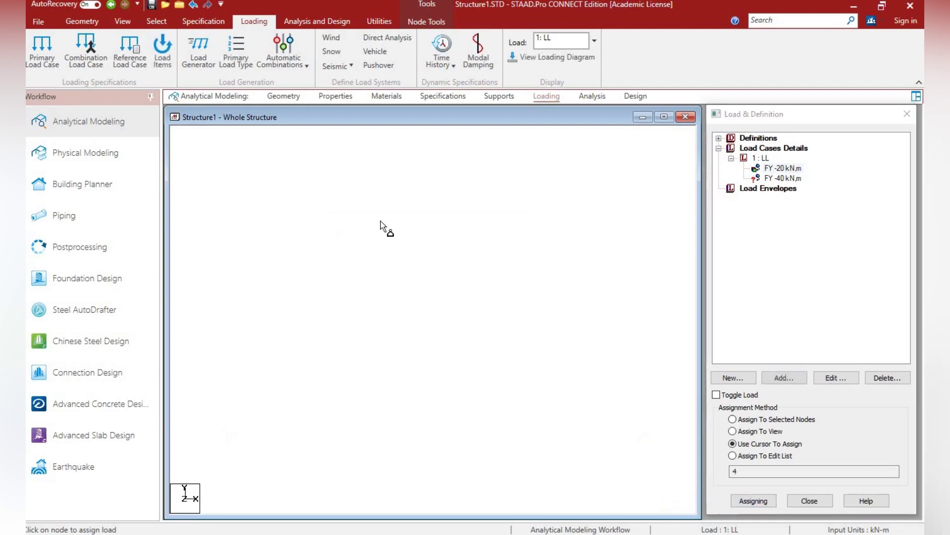
Step: Assign the -40 kN Fy nodal load to the upper-right node of the truss
{"action": "left_click", "coordinate": [789, 179]}
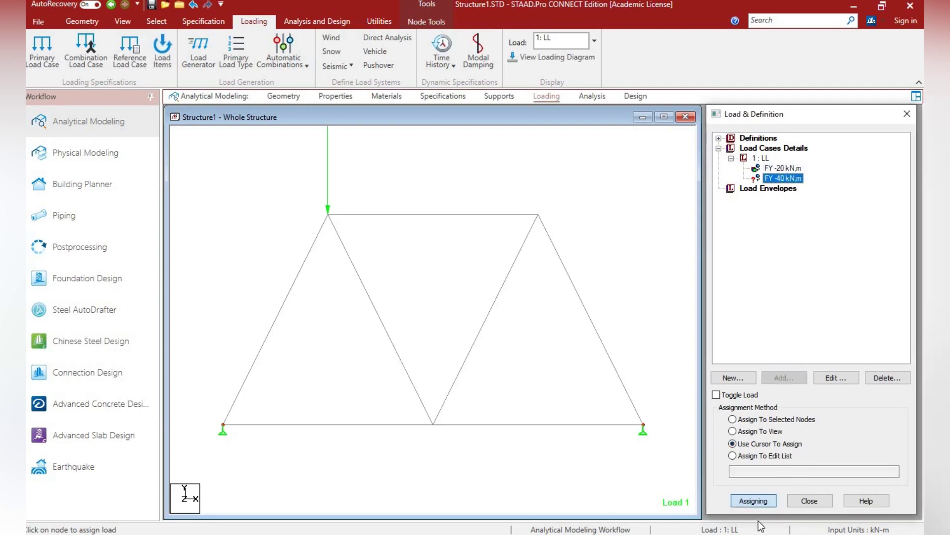
{"action": "left_click", "coordinate": [753, 500]}
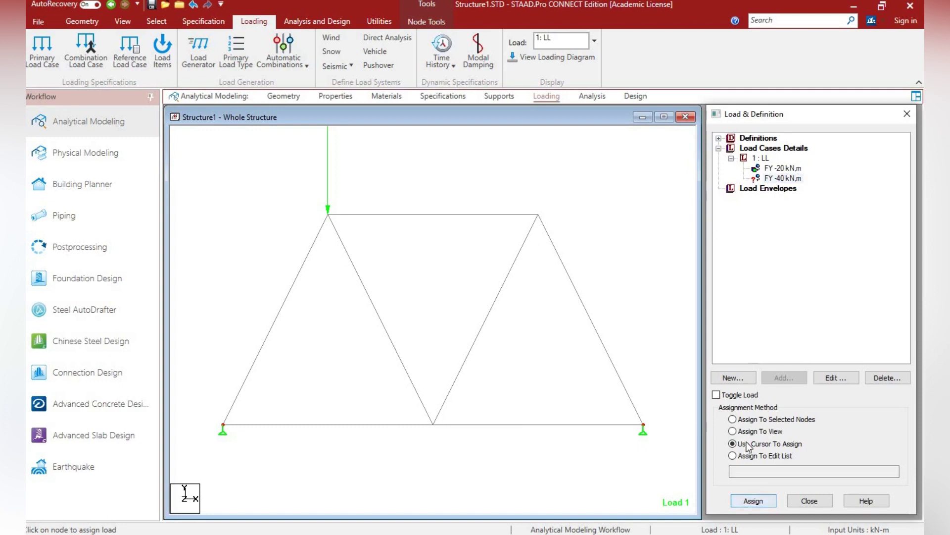
{"action": "left_click", "coordinate": [761, 500]}
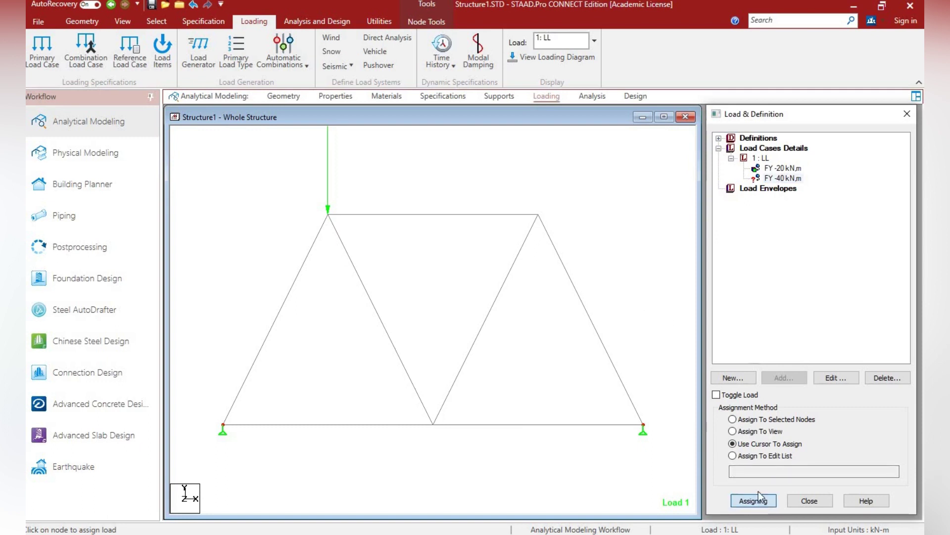
{"action": "left_click", "coordinate": [538, 214]}
{"action": "left_click", "coordinate": [538, 214]}
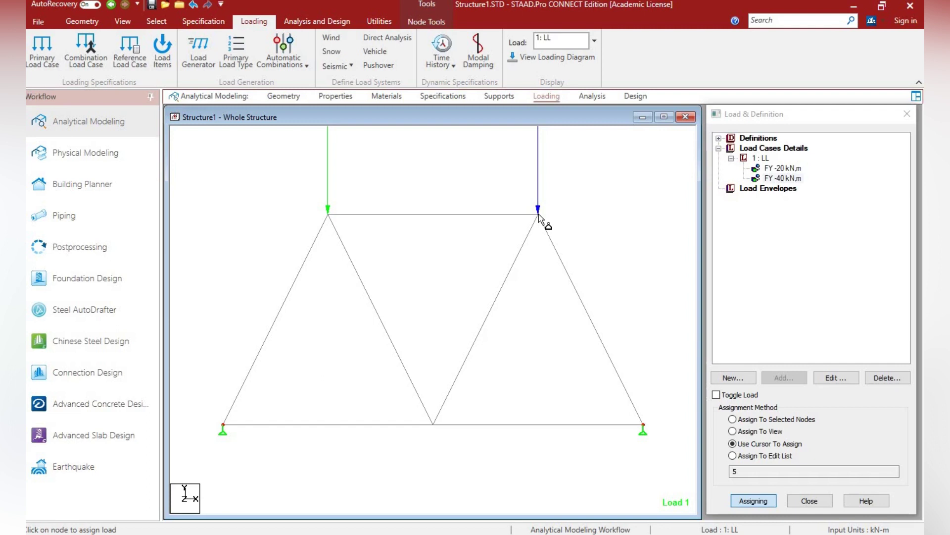
Step: View the loading diagram of load case LL and check the -40 kN nodal load
{"action": "left_click", "coordinate": [557, 59]}
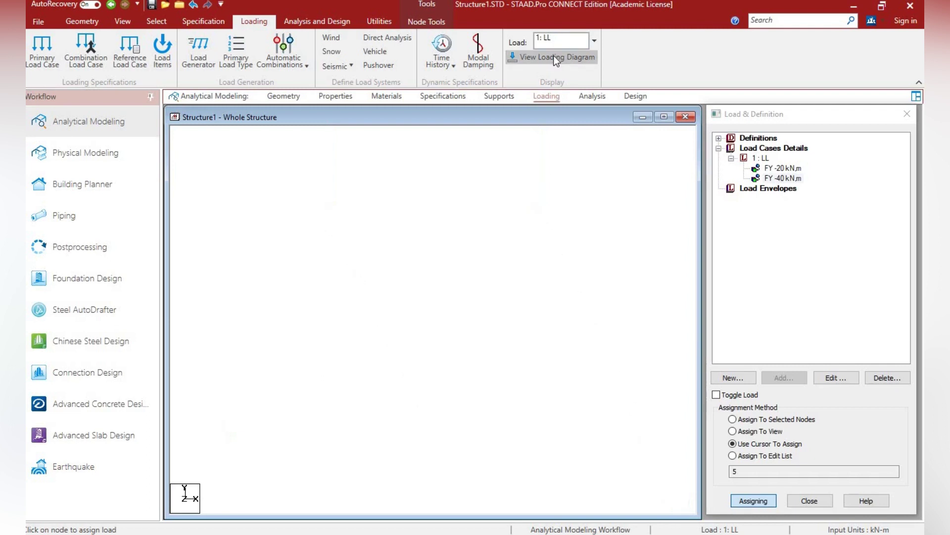
{"action": "left_click", "coordinate": [557, 61]}
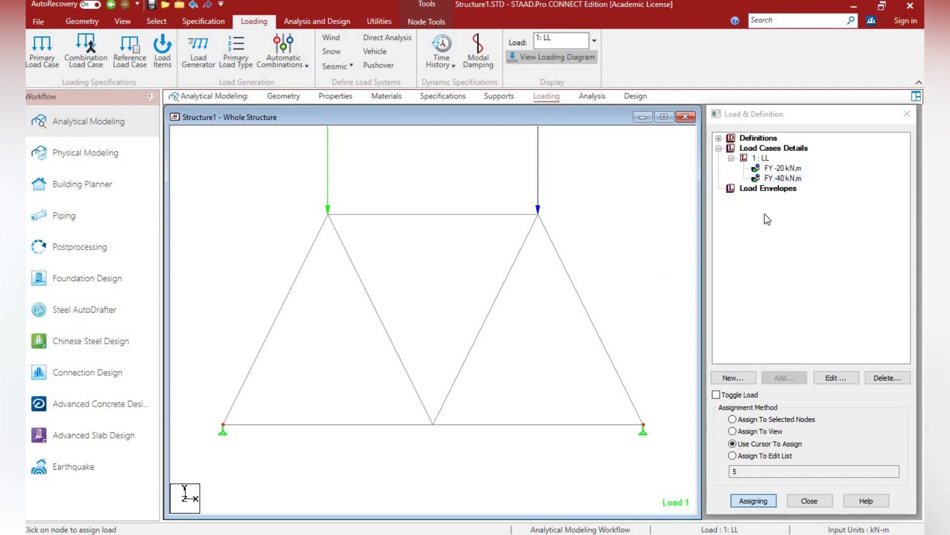
{"action": "left_click", "coordinate": [760, 227]}
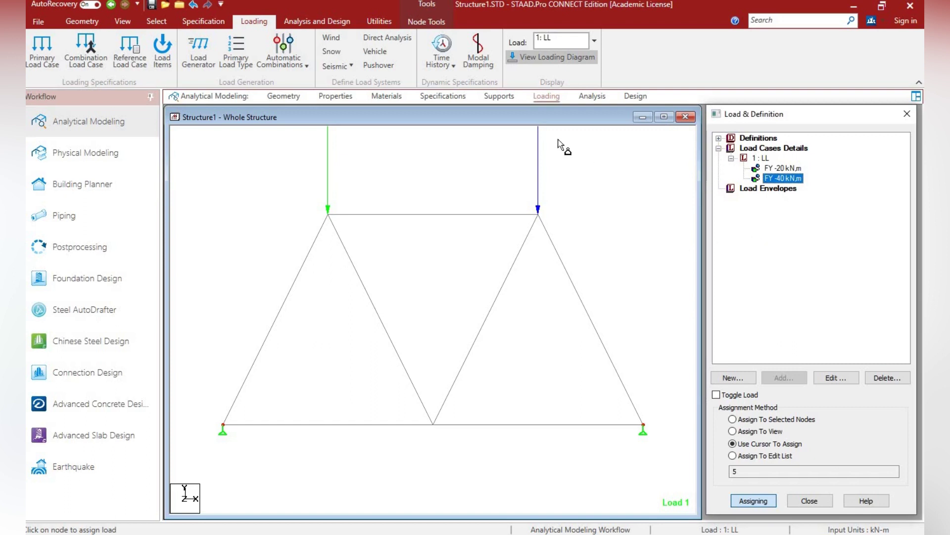
Step: Add a Perform Analysis command with the print option All
{"action": "left_click", "coordinate": [602, 96]}
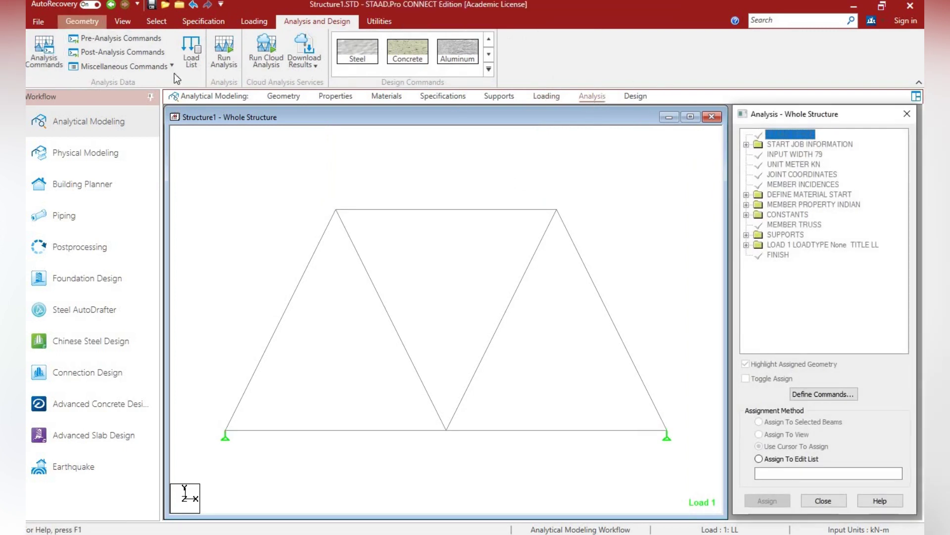
{"action": "left_click", "coordinate": [49, 59]}
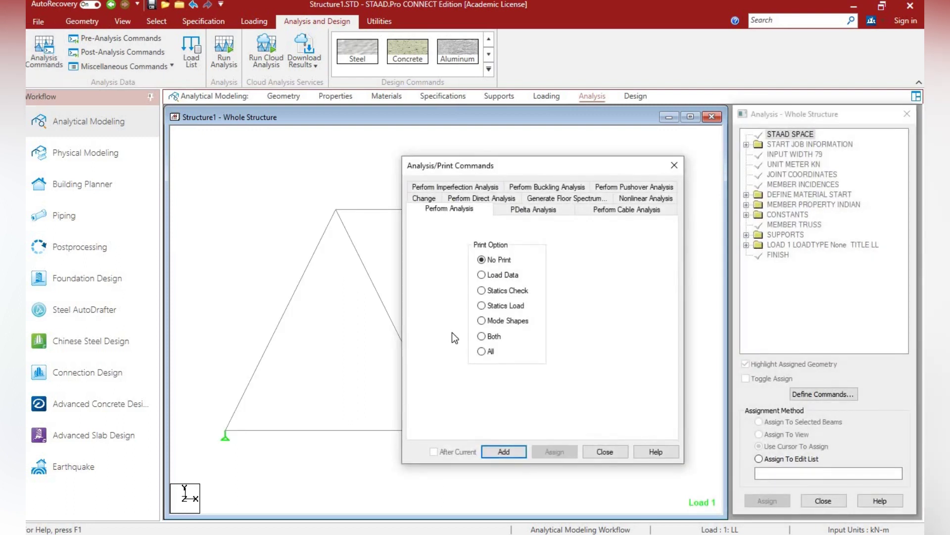
{"action": "left_click", "coordinate": [481, 351]}
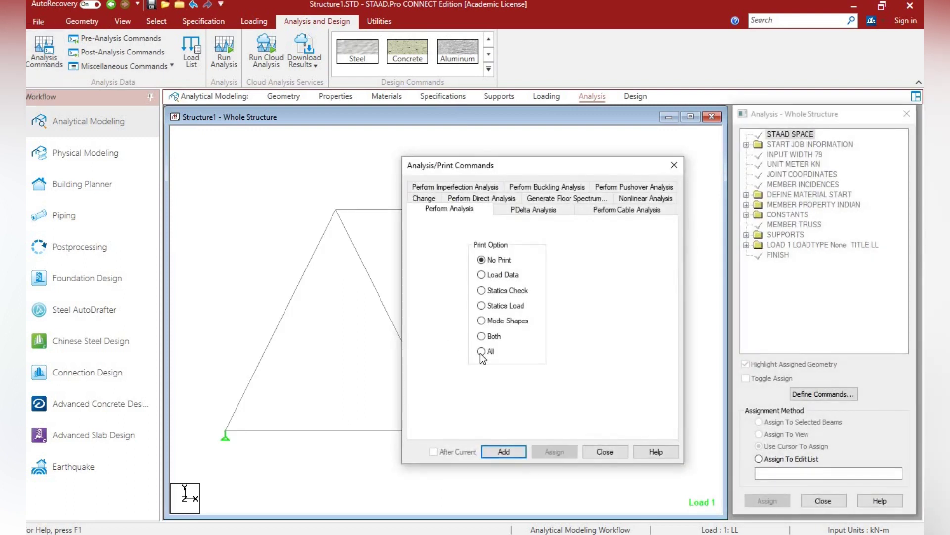
{"action": "left_click", "coordinate": [497, 451]}
{"action": "left_click", "coordinate": [604, 451]}
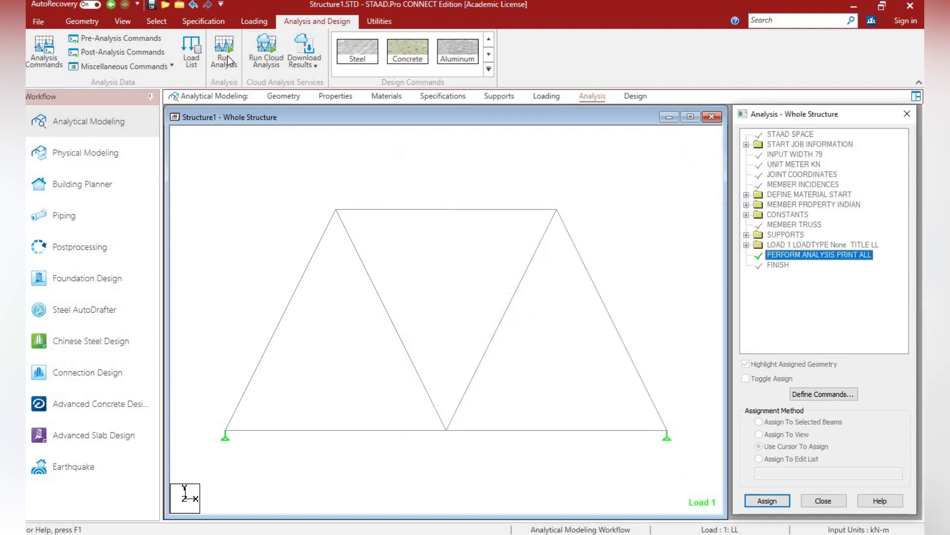
Step: Save the model as Structure1 in the Desktop folder Numerical Lab\New folder, replacing the existing file
{"action": "left_click", "coordinate": [227, 55]}
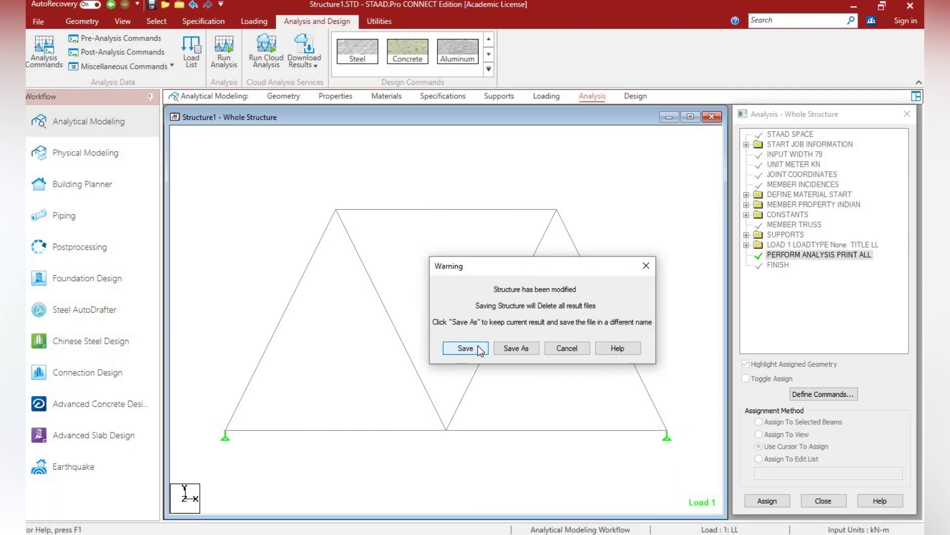
{"action": "left_click", "coordinate": [519, 350]}
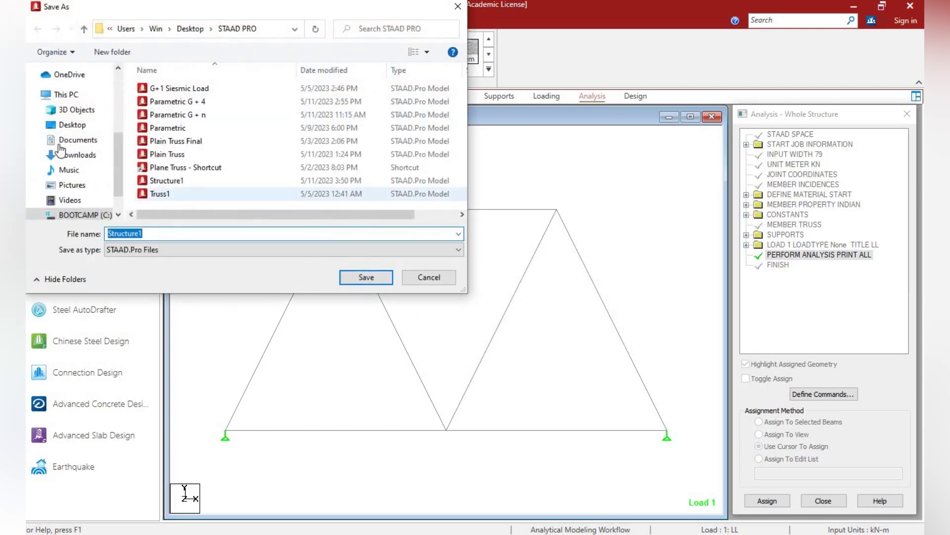
{"action": "scroll", "coordinate": [117, 100], "scroll_direction": "up", "scroll_amount": 1}
{"action": "scroll", "coordinate": [117, 100], "scroll_direction": "up", "scroll_amount": 3}
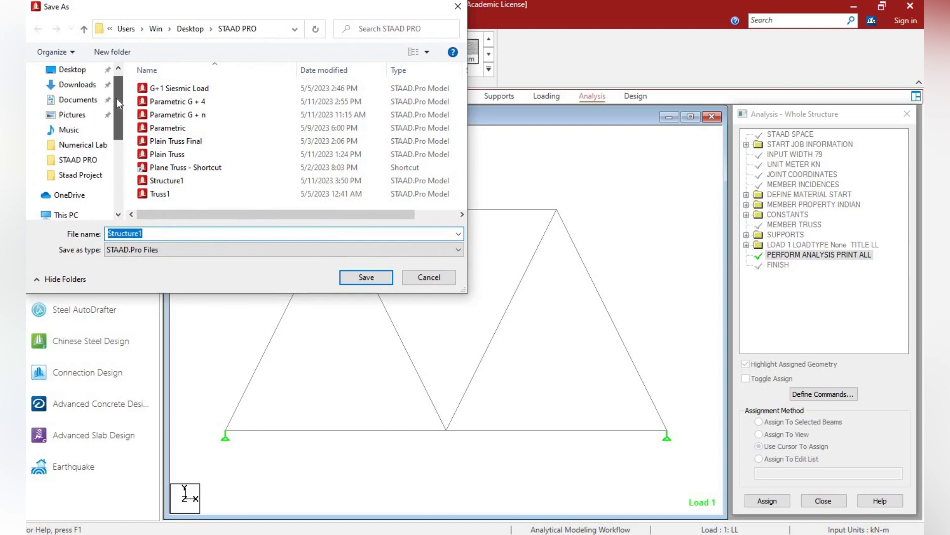
{"action": "left_click", "coordinate": [70, 73]}
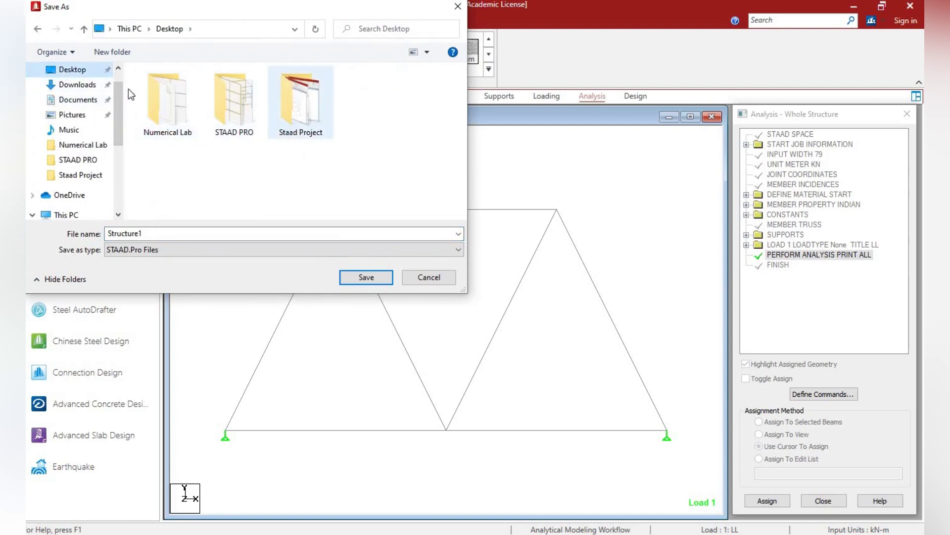
{"action": "double_click", "coordinate": [171, 102]}
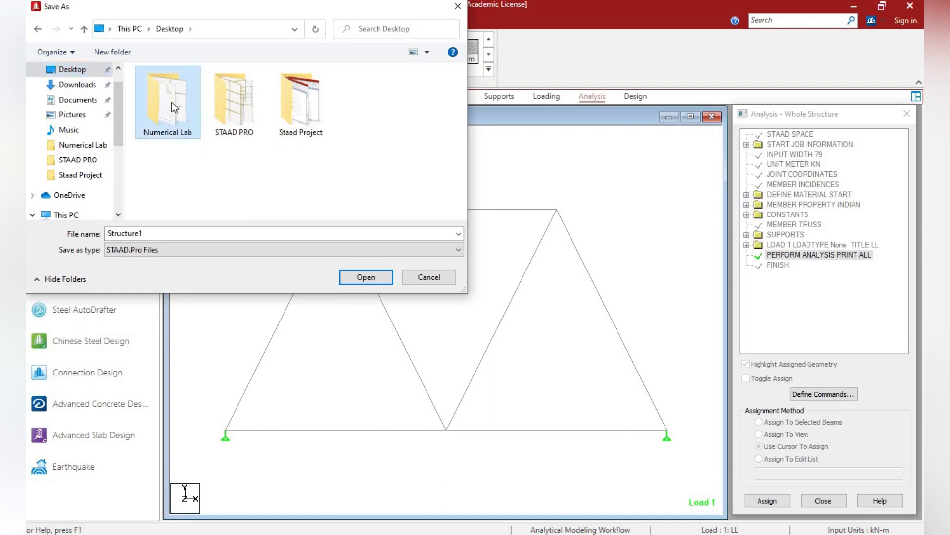
{"action": "double_click", "coordinate": [176, 92]}
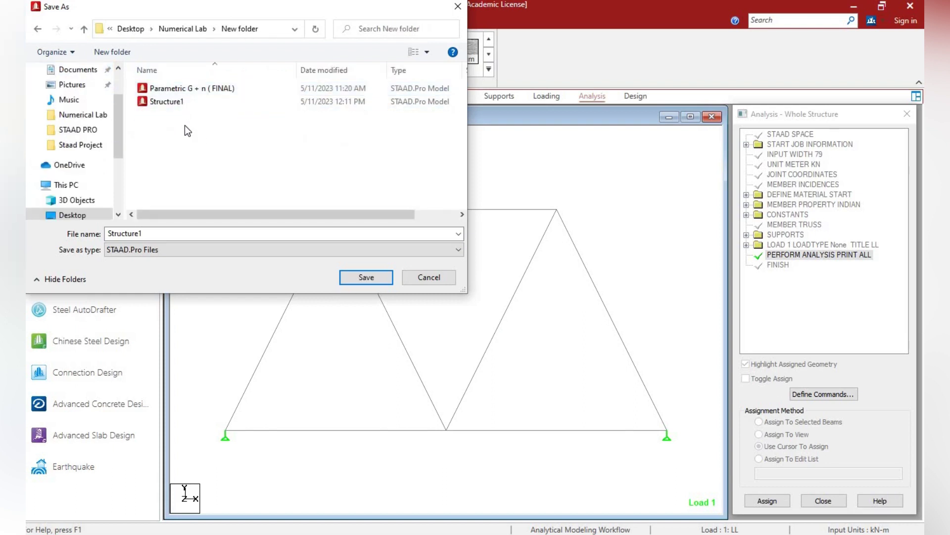
{"action": "left_click", "coordinate": [373, 281]}
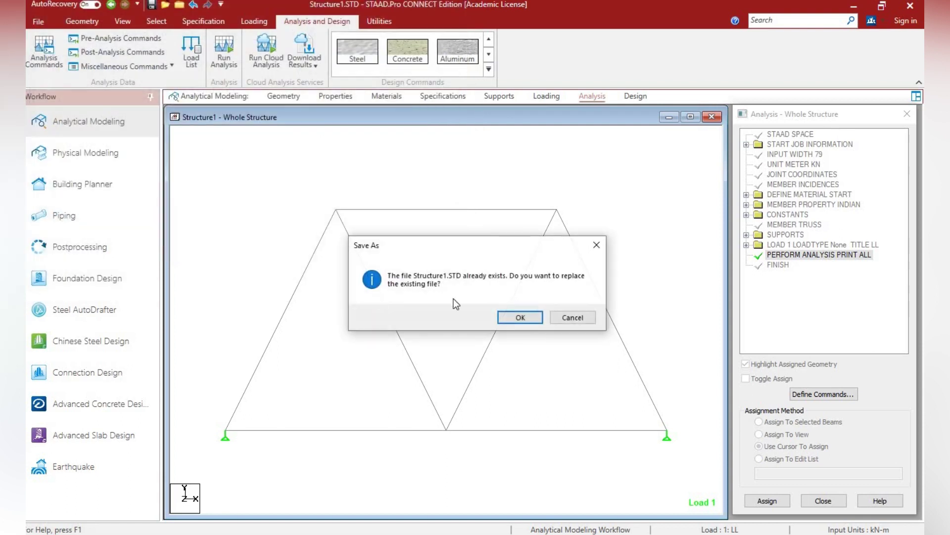
{"action": "left_click", "coordinate": [520, 317]}
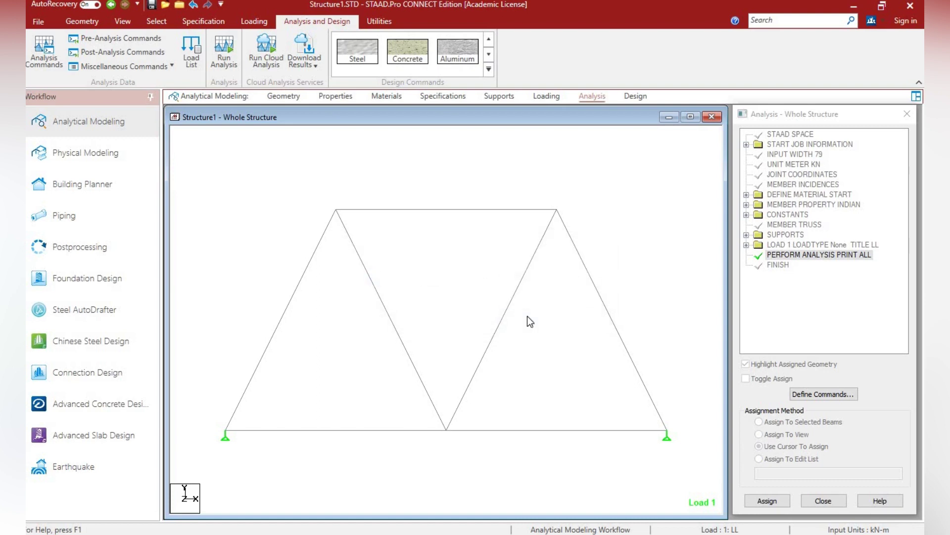
Step: Run the analysis and go to post-processing mode with load case 1 LL selected for the results
{"action": "left_click", "coordinate": [228, 49]}
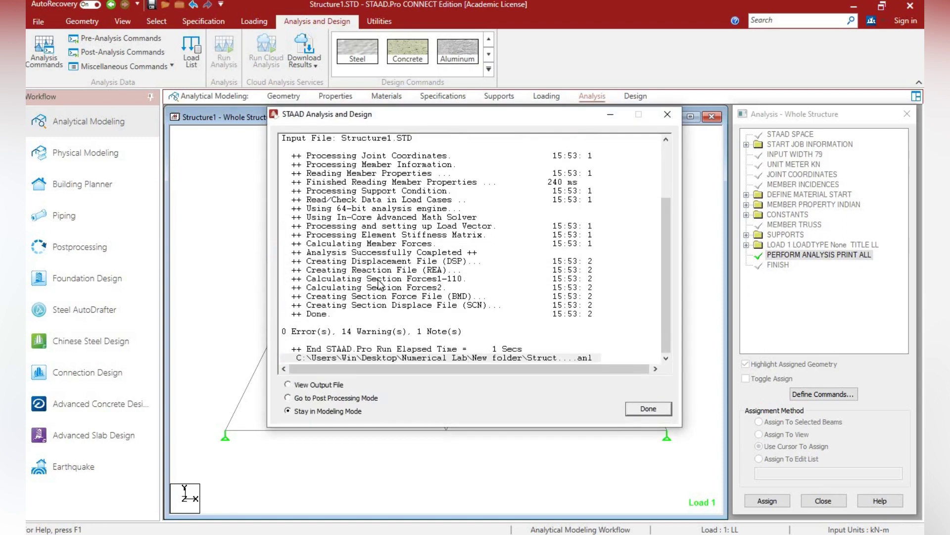
{"action": "left_click", "coordinate": [311, 397]}
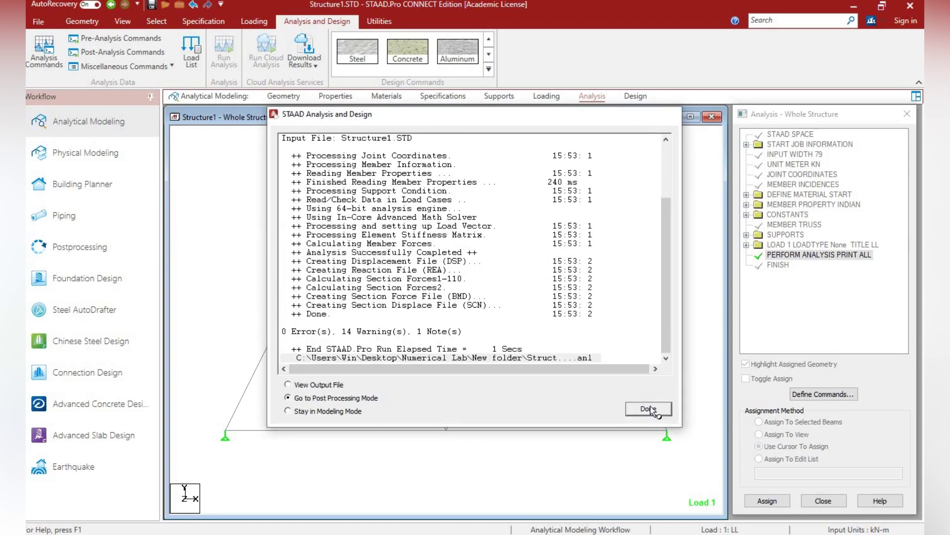
{"action": "left_click", "coordinate": [649, 408]}
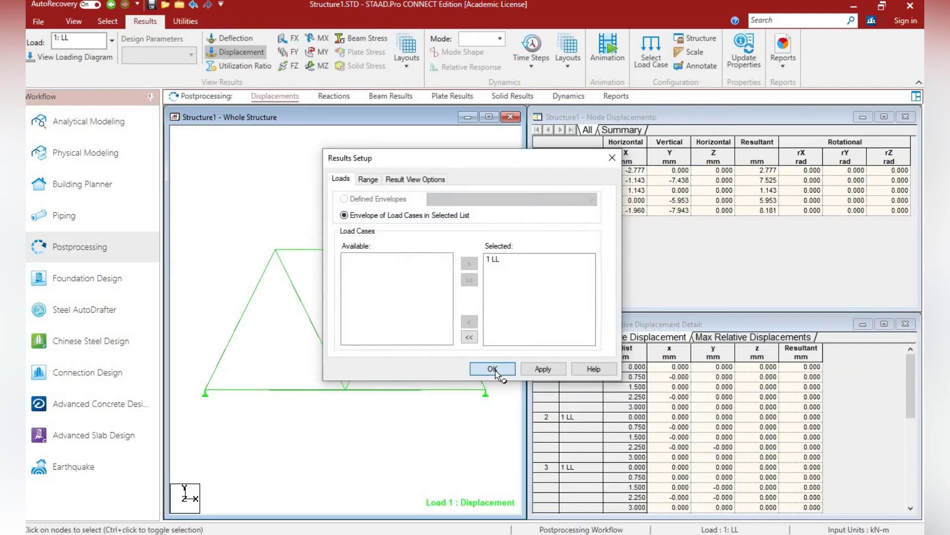
{"action": "left_click", "coordinate": [493, 369]}
Step: Set the displacement result scale to 20 mm per m and open the reactions results
{"action": "left_click", "coordinate": [702, 52]}
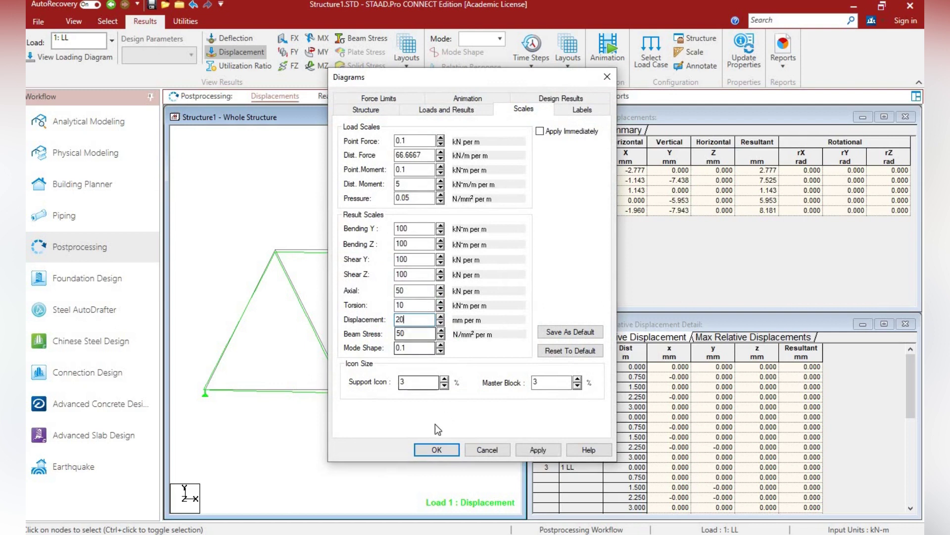
{"action": "left_click", "coordinate": [436, 449]}
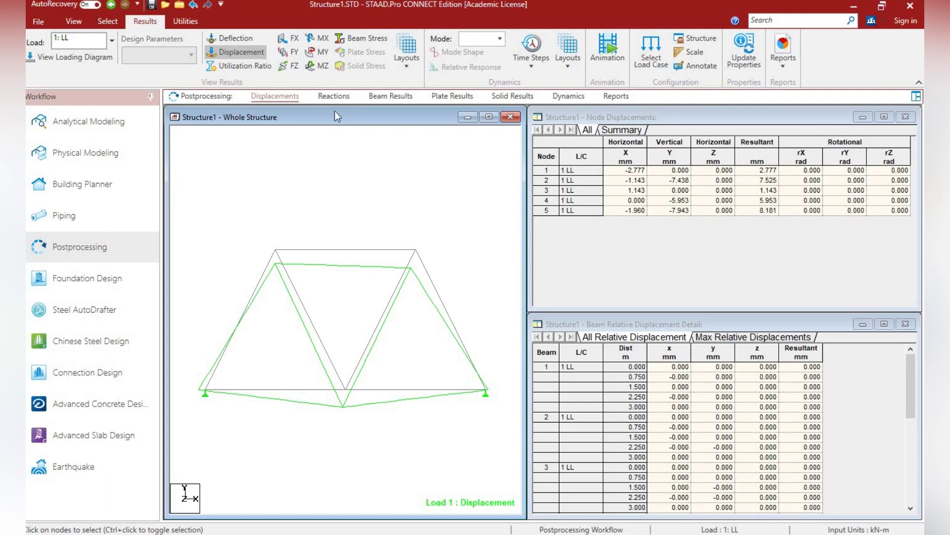
{"action": "left_click", "coordinate": [330, 97]}
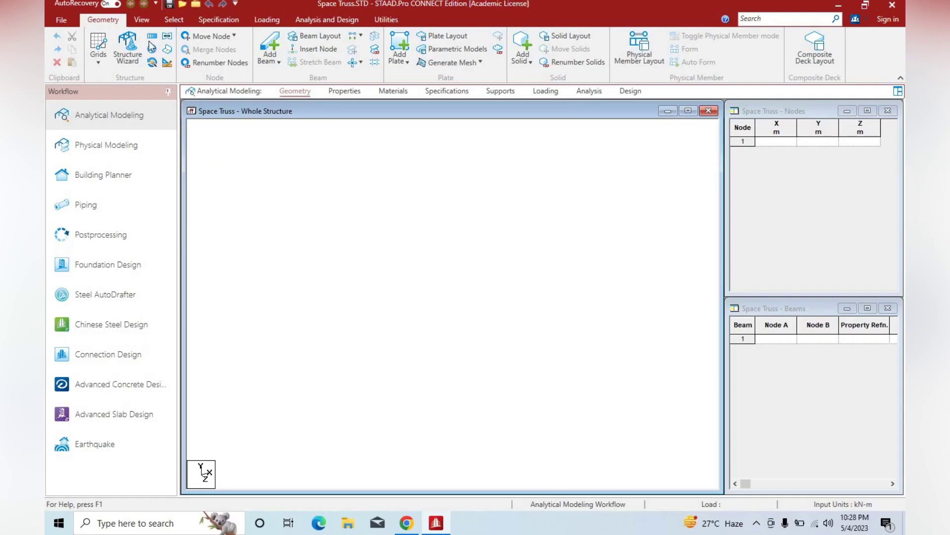
Step: Open the Structure Wizard for the Space Truss model
{"action": "left_click", "coordinate": [125, 47]}
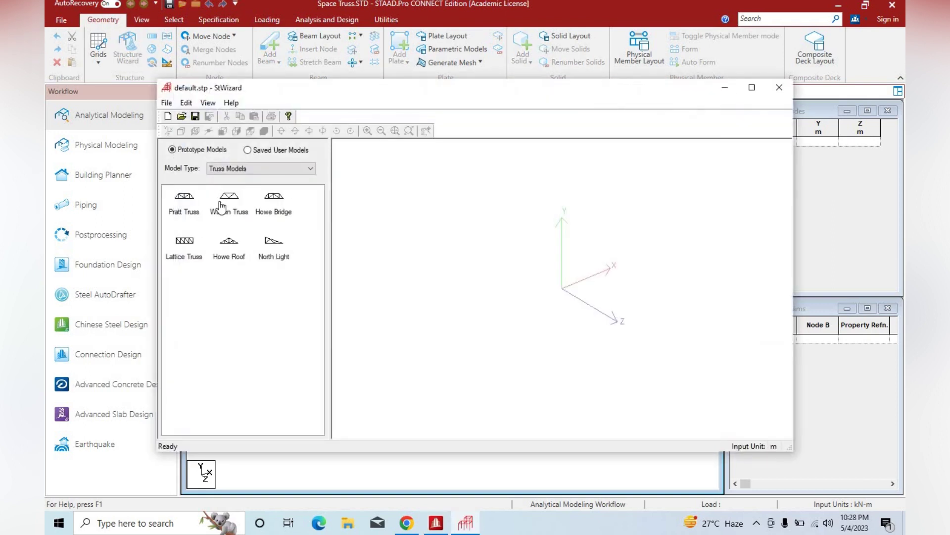
{"action": "left_click", "coordinate": [280, 211]}
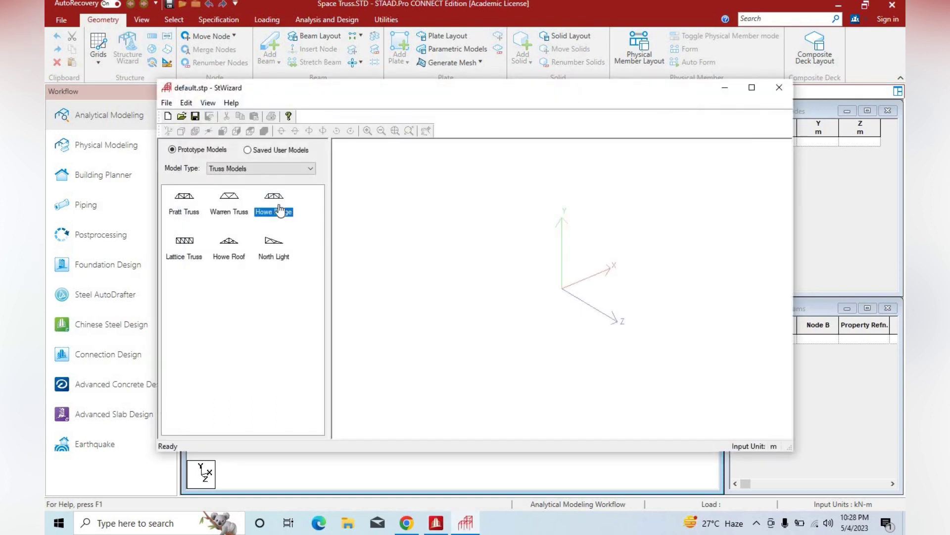
{"action": "left_click", "coordinate": [185, 212]}
{"action": "double_click", "coordinate": [278, 212]}
{"action": "key", "text": "BackSpace"}
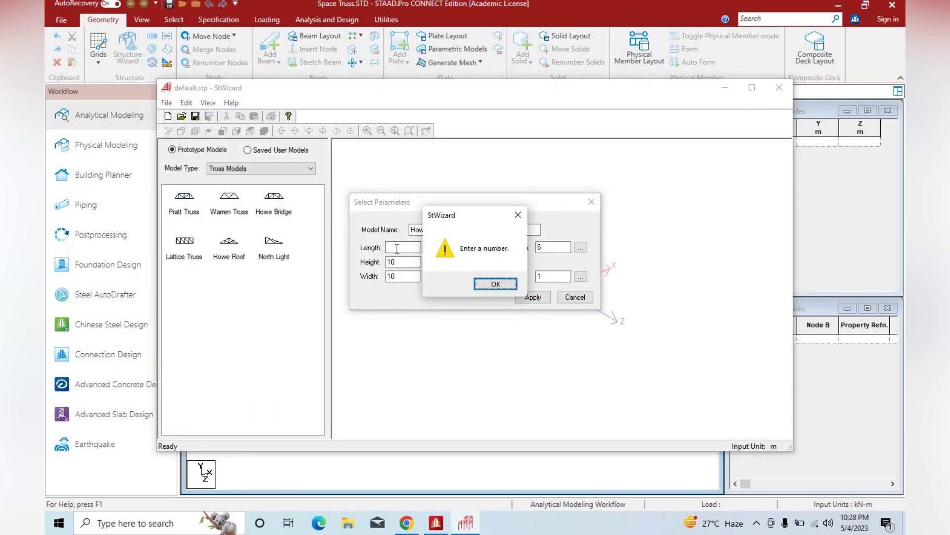
{"action": "left_click", "coordinate": [496, 280]}
{"action": "type", "text": "20"}
{"action": "left_click", "coordinate": [574, 298]}
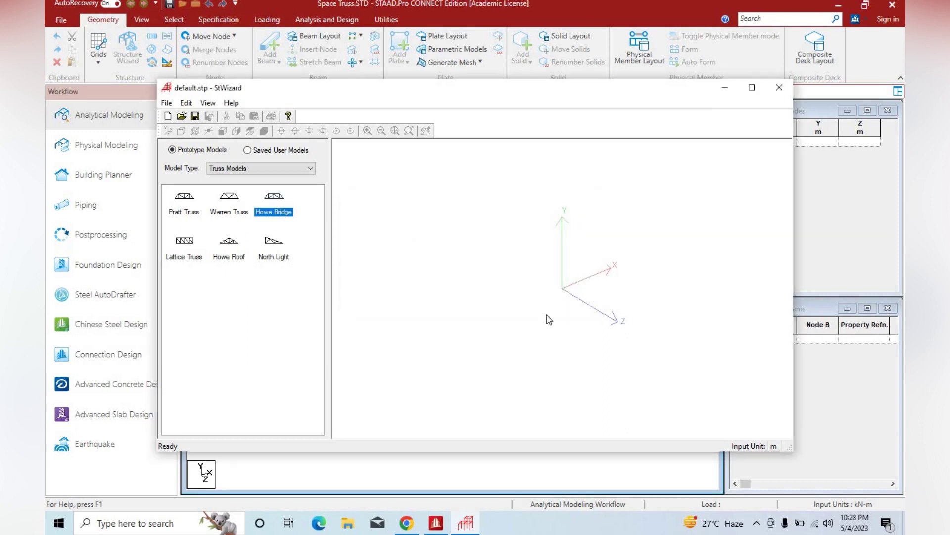
Step: Generate a Lattice Truss prototype with a length of 20 m and 4 bays along its length
{"action": "left_click", "coordinate": [174, 261]}
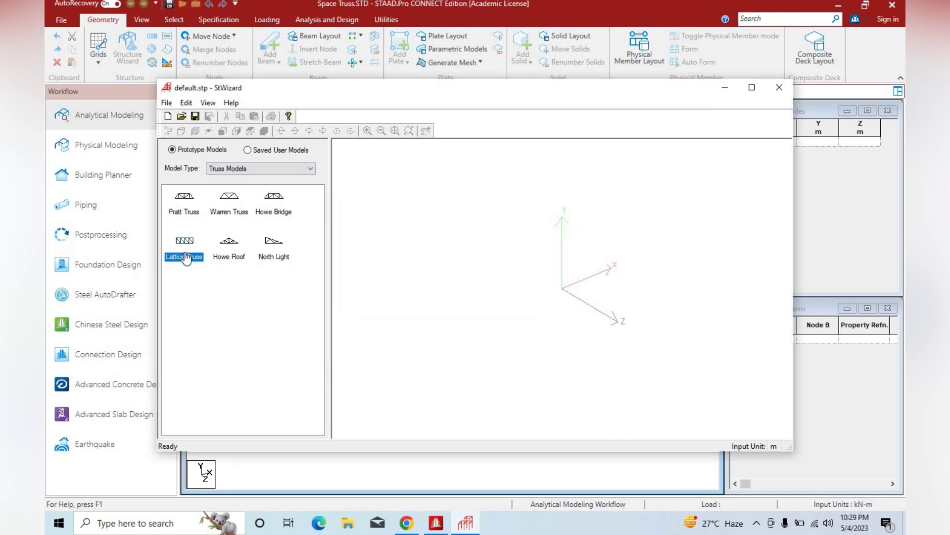
{"action": "double_click", "coordinate": [185, 258]}
{"action": "type", "text": "20"}
{"action": "left_click", "coordinate": [541, 250]}
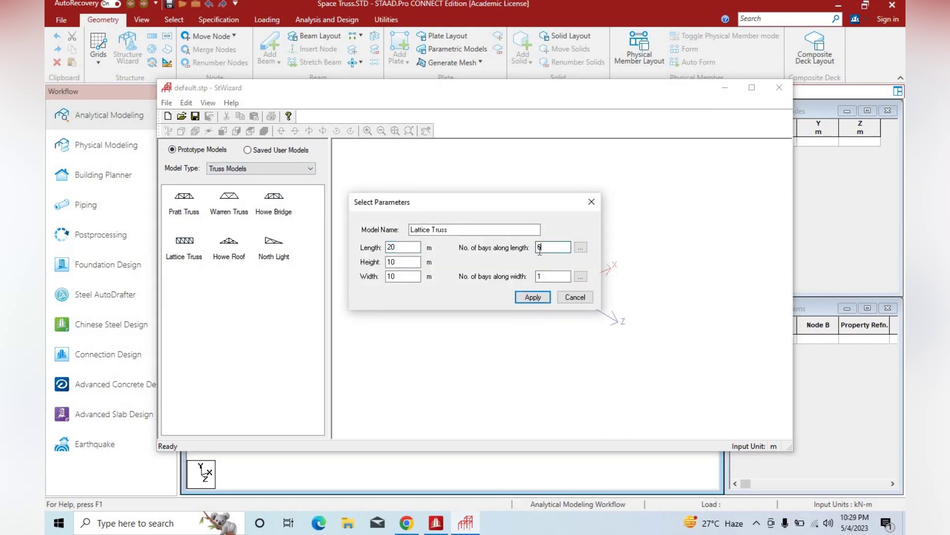
{"action": "key", "text": "BackSpace"}
{"action": "key", "text": "Return"}
{"action": "type", "text": "4"}
{"action": "key", "text": "Return"}
Step: Transfer the generated lattice truss from the Structure Wizard into the Space Truss model
{"action": "mouse_move", "coordinate": [553, 317]}
{"action": "left_mouse_down"}
{"action": "mouse_move", "coordinate": [528, 279]}
{"action": "mouse_move", "coordinate": [494, 448]}
{"action": "mouse_move", "coordinate": [250, 94]}
{"action": "left_mouse_up"}
{"action": "left_click", "coordinate": [209, 116]}
{"action": "left_click", "coordinate": [503, 284]}
{"action": "key", "text": "Return"}
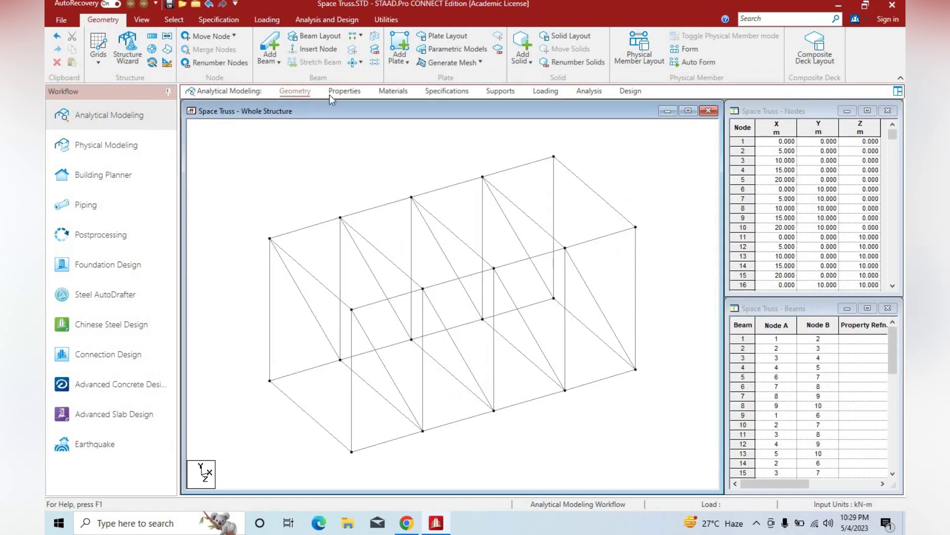
Step: Add the Indian S Shape section ISLB75 in steel and assign it to all members in the view
{"action": "left_click", "coordinate": [344, 92]}
{"action": "left_click", "coordinate": [812, 388]}
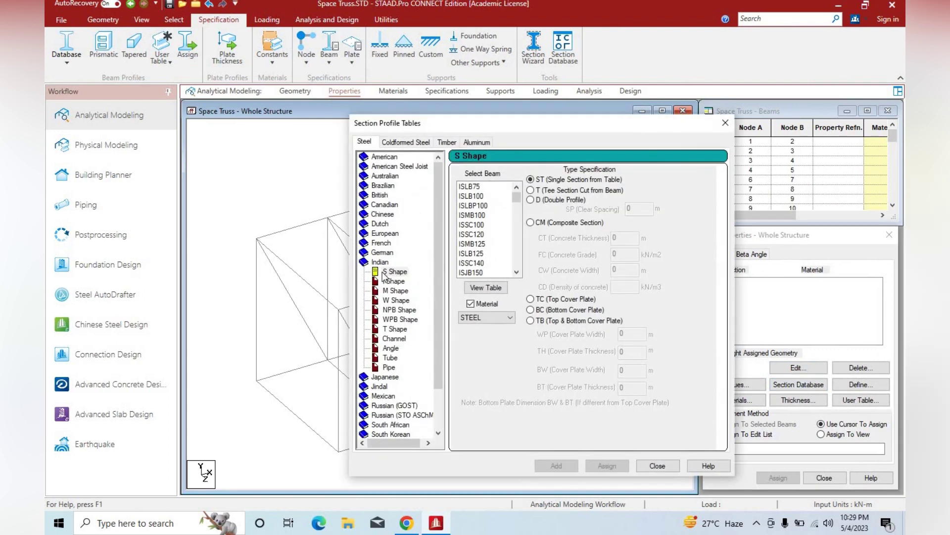
{"action": "left_click", "coordinate": [483, 189]}
{"action": "left_click", "coordinate": [547, 465]}
{"action": "left_click", "coordinate": [614, 465]}
{"action": "left_click", "coordinate": [821, 434]}
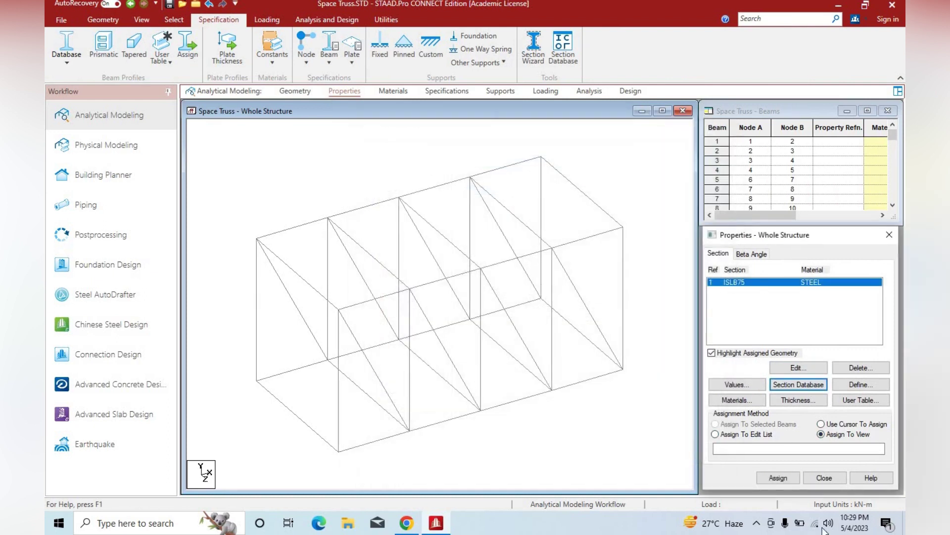
{"action": "left_click", "coordinate": [779, 478]}
{"action": "left_click", "coordinate": [389, 91]}
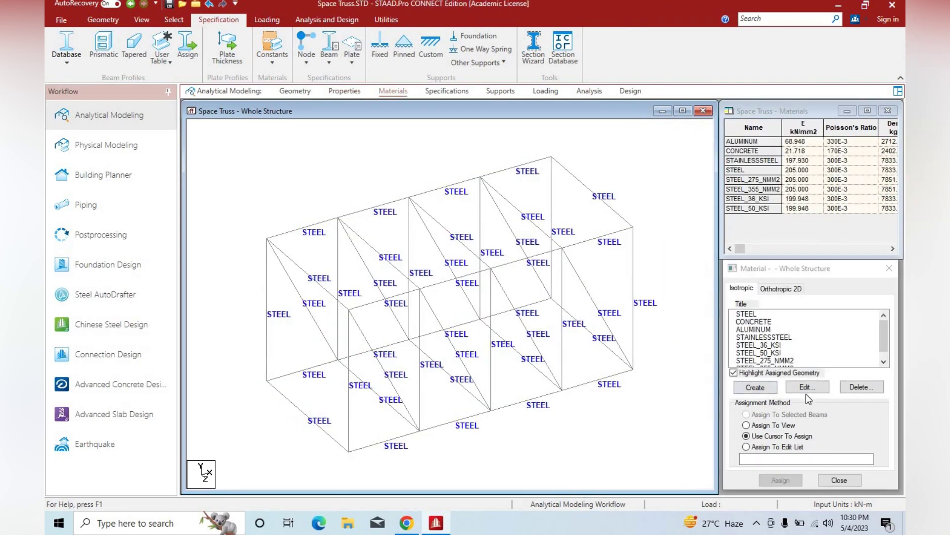
{"action": "left_click", "coordinate": [756, 387]}
{"action": "left_click", "coordinate": [553, 144]}
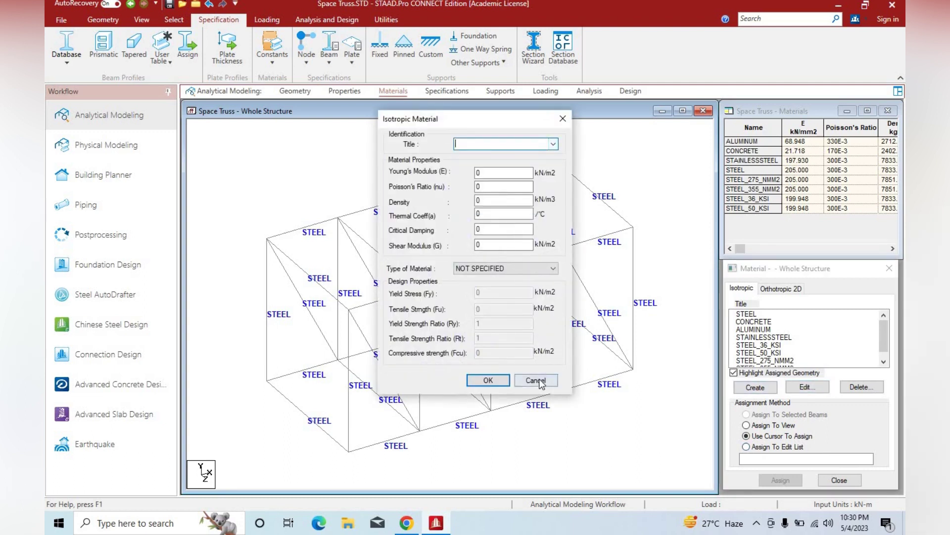
{"action": "left_click", "coordinate": [536, 379]}
{"action": "left_click", "coordinate": [345, 91]}
{"action": "left_click", "coordinate": [394, 91]}
Step: Create a Truss member specification and assign it to all members in the view
{"action": "left_click", "coordinate": [435, 89]}
{"action": "left_click", "coordinate": [812, 374]}
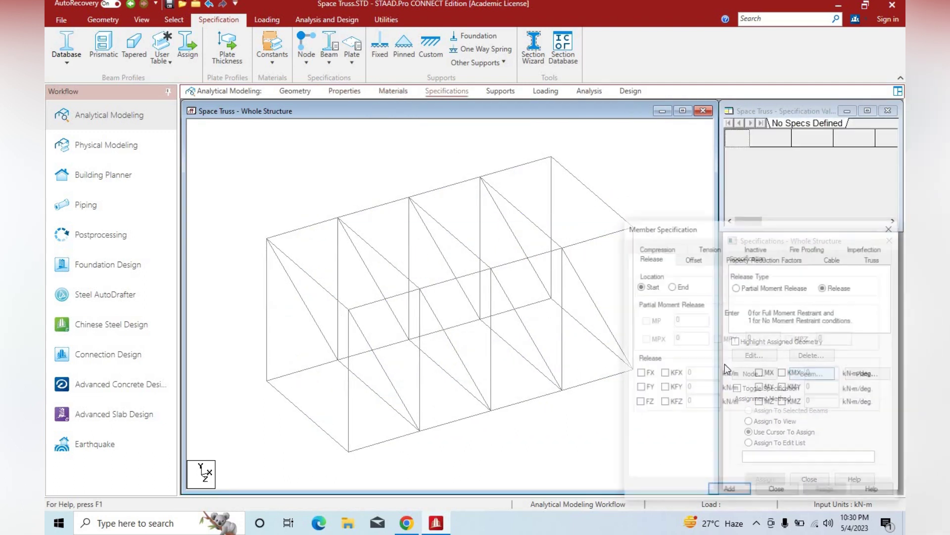
{"action": "left_click", "coordinate": [875, 257]}
{"action": "left_click", "coordinate": [730, 490]}
{"action": "left_click", "coordinate": [748, 420]}
{"action": "left_click", "coordinate": [765, 478]}
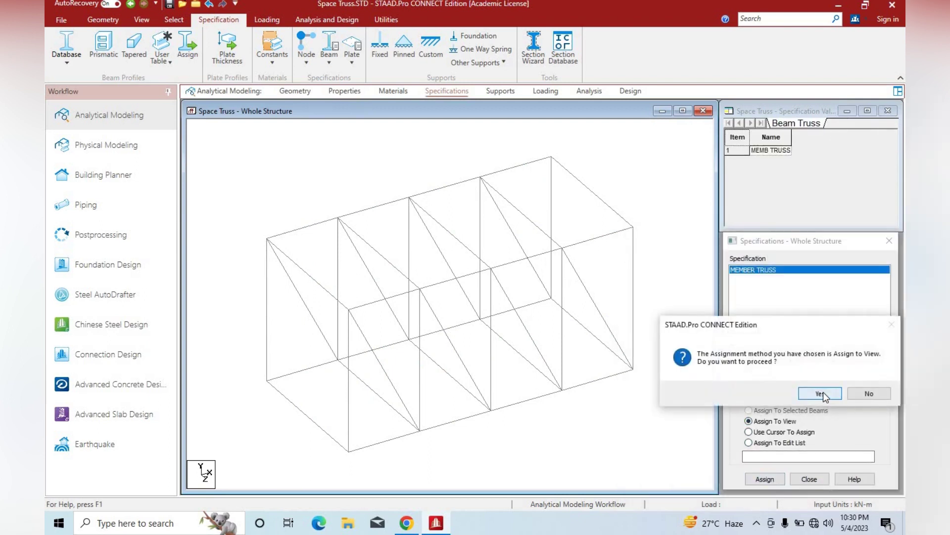
{"action": "left_click", "coordinate": [812, 392]}
Step: Create a pinned support definition for the space truss
{"action": "left_click", "coordinate": [510, 92]}
{"action": "left_click", "coordinate": [811, 391]}
{"action": "left_click", "coordinate": [711, 249]}
{"action": "left_click", "coordinate": [729, 495]}
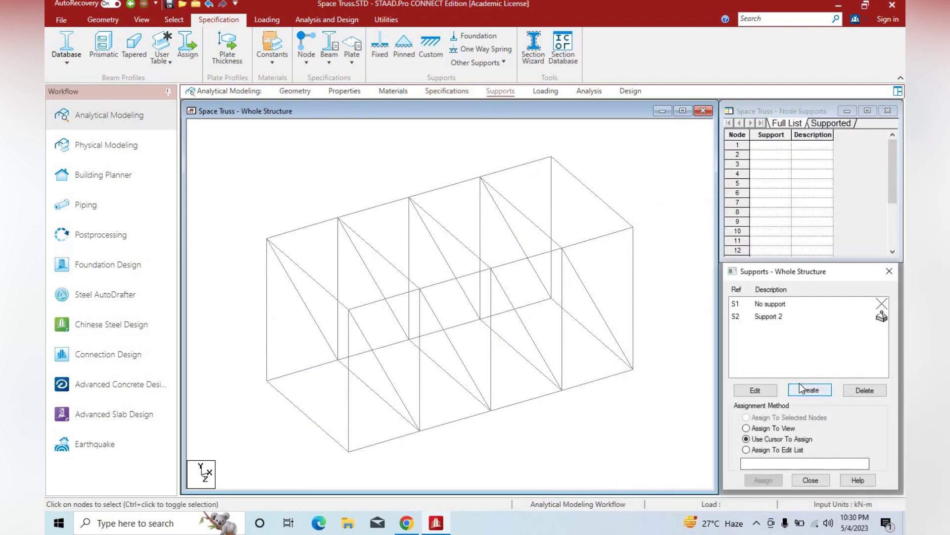
Step: Create a Fixed But support definition with FX, FZ, MX, MY and MZ released
{"action": "left_click", "coordinate": [809, 390]}
{"action": "left_click", "coordinate": [742, 249]}
{"action": "left_click", "coordinate": [699, 290]}
{"action": "left_click", "coordinate": [700, 323]}
{"action": "left_click", "coordinate": [700, 339]}
{"action": "left_click", "coordinate": [699, 356]}
{"action": "left_click", "coordinate": [700, 373]}
{"action": "left_click", "coordinate": [740, 497]}
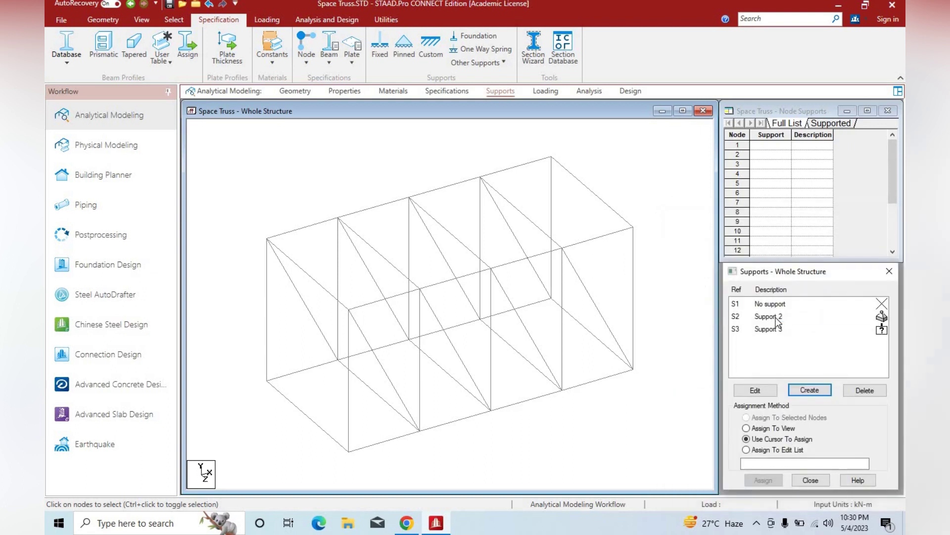
Step: Assign the pinned support to bottom corner nodes 1 and 11 and the released support to bottom corner nodes 5 and 15
{"action": "left_click", "coordinate": [776, 318]}
{"action": "left_click", "coordinate": [763, 480]}
{"action": "left_click", "coordinate": [348, 452]}
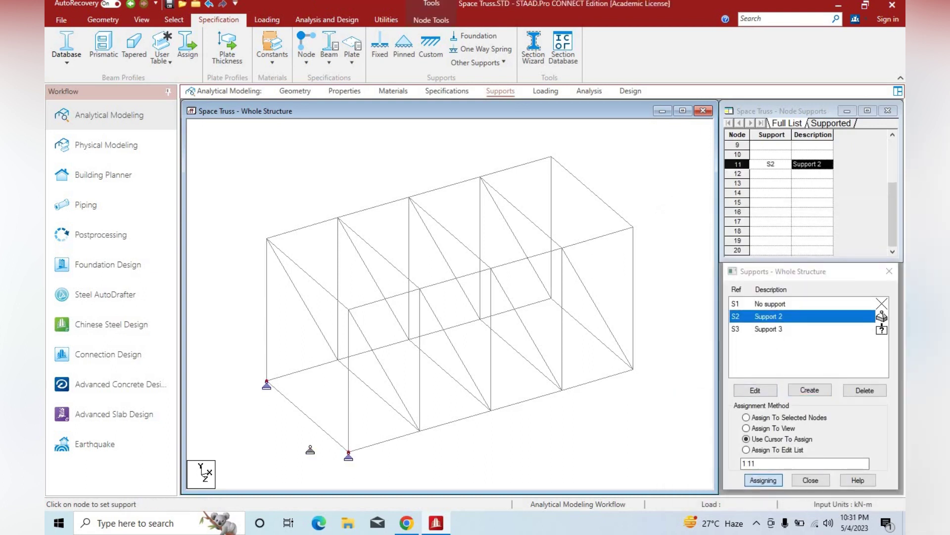
{"action": "left_click", "coordinate": [767, 328]}
{"action": "left_click", "coordinate": [633, 369]}
{"action": "left_click", "coordinate": [551, 300]}
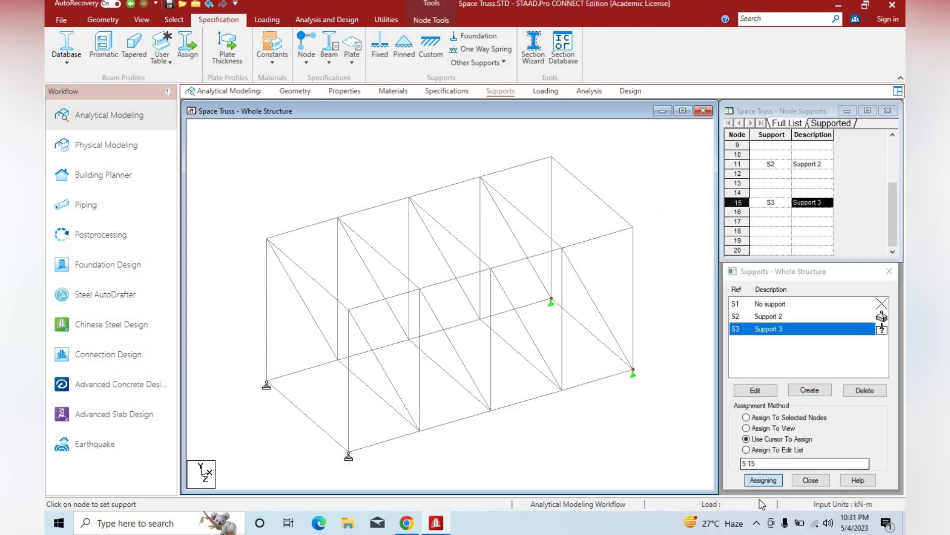
{"action": "left_click", "coordinate": [819, 481]}
Step: Add a primary load case titled DL with loading type Dead
{"action": "left_click", "coordinate": [453, 91]}
{"action": "left_click", "coordinate": [490, 93]}
{"action": "left_click", "coordinate": [545, 92]}
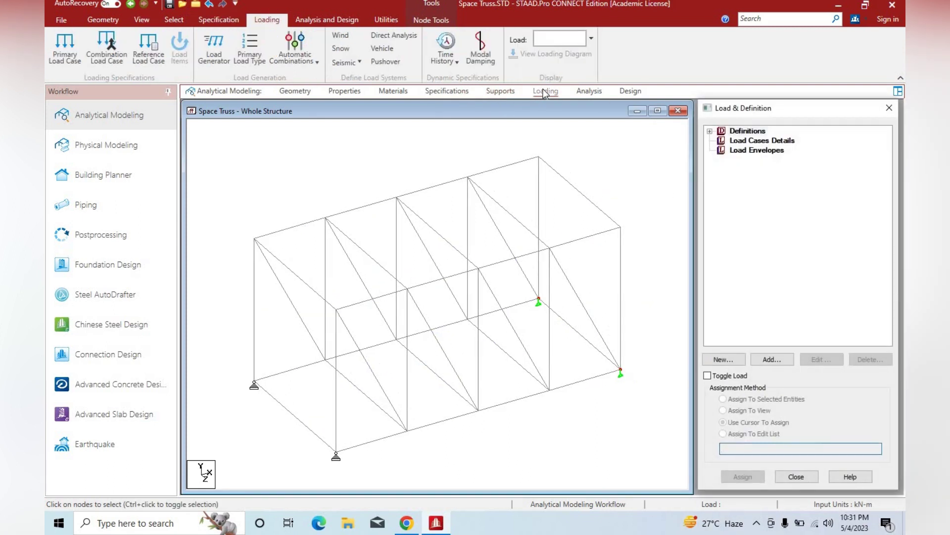
{"action": "left_click", "coordinate": [763, 141]}
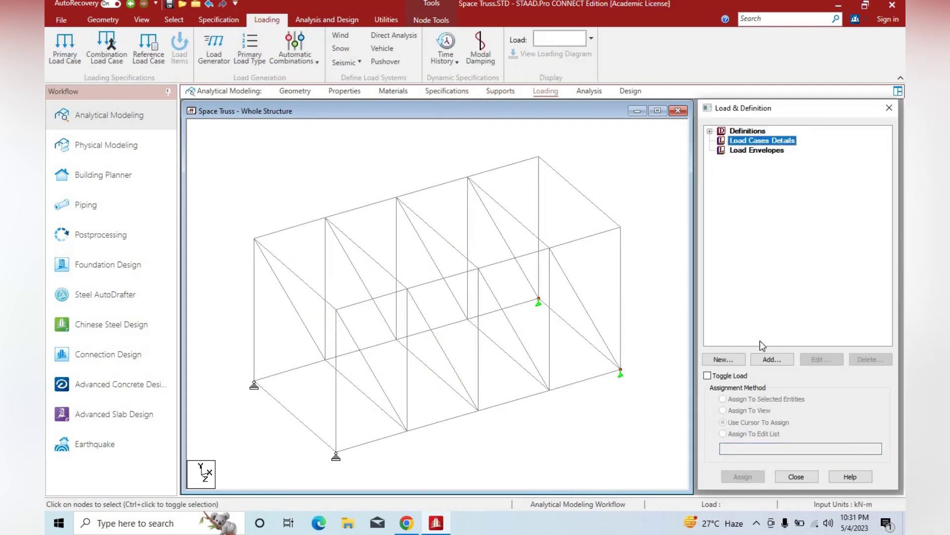
{"action": "left_click", "coordinate": [771, 359]}
{"action": "left_click", "coordinate": [594, 220]}
{"action": "left_click", "coordinate": [593, 233]}
{"action": "type", "text": "DL"}
{"action": "left_click", "coordinate": [640, 441]}
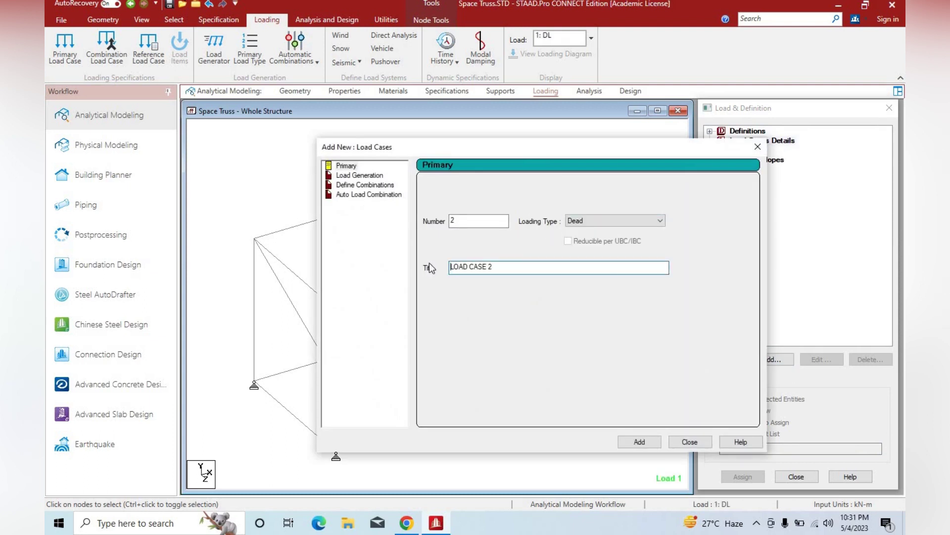
Step: Add a second primary load case titled LL with loading type Live
{"action": "left_click_drag", "start_coordinate": [521, 269], "coordinate": [435, 275]}
{"action": "type", "text": "LL"}
{"action": "left_click", "coordinate": [615, 221]}
{"action": "left_click", "coordinate": [594, 242]}
{"action": "left_click", "coordinate": [639, 442]}
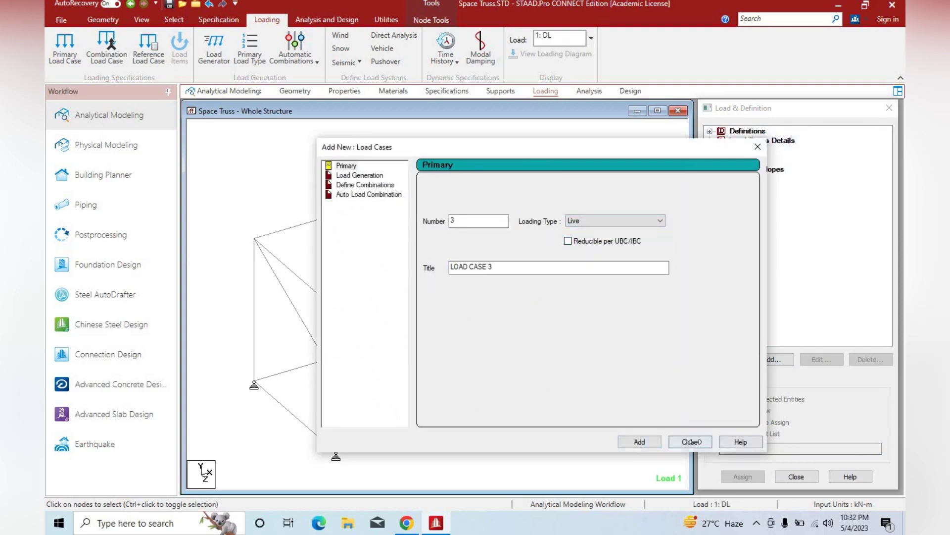
{"action": "left_click", "coordinate": [690, 442]}
Step: Delete both load cases, DL and LL
{"action": "left_click", "coordinate": [870, 360]}
{"action": "left_click", "coordinate": [812, 325]}
{"action": "left_click", "coordinate": [747, 149]}
{"action": "left_click", "coordinate": [871, 360]}
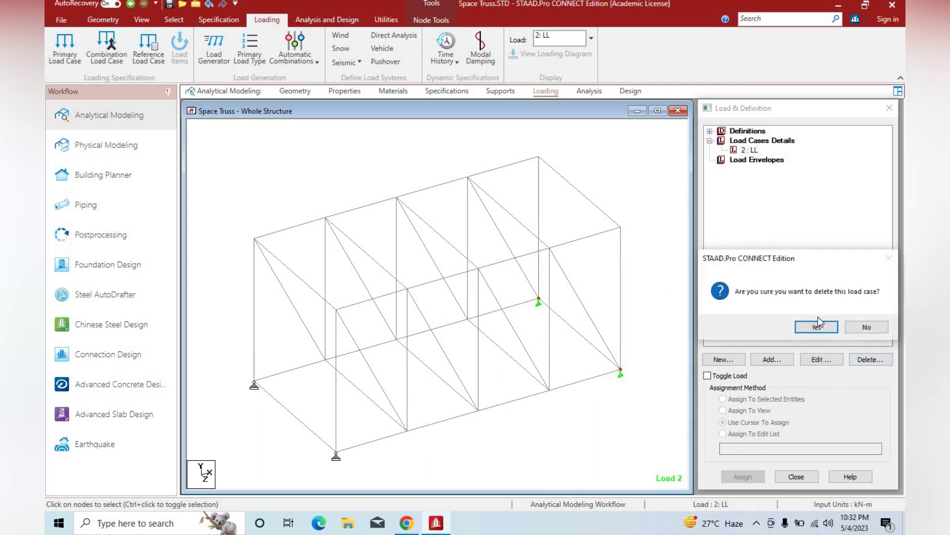
{"action": "left_click", "coordinate": [812, 326]}
Step: Add a single primary load case titled LL with loading type Live
{"action": "left_click", "coordinate": [771, 359]}
{"action": "left_click_drag", "start_coordinate": [495, 268], "coordinate": [448, 267]}
{"action": "type", "text": "LL"}
{"action": "key", "text": "Return"}
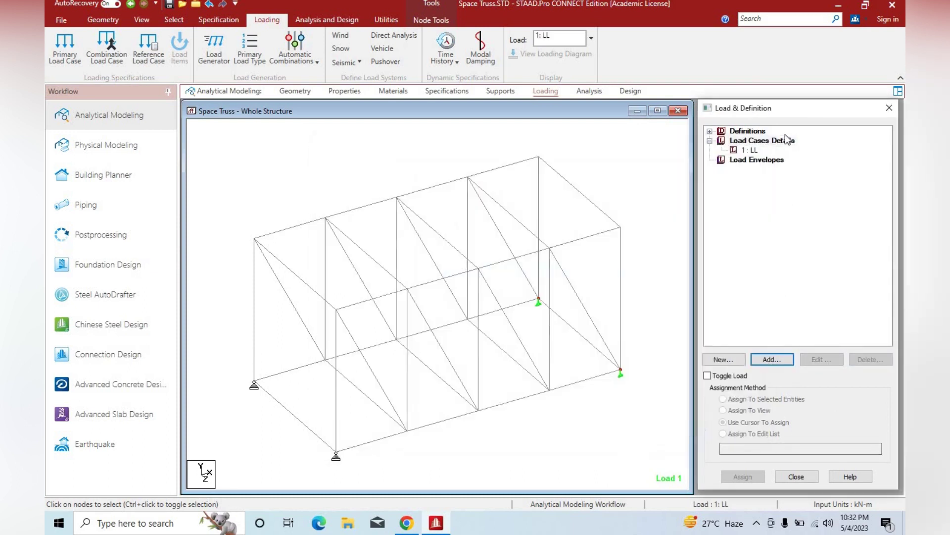
Step: Add a nodal load with Fy of -20 kN to load case LL
{"action": "left_click", "coordinate": [772, 359]}
{"action": "double_click", "coordinate": [386, 172]}
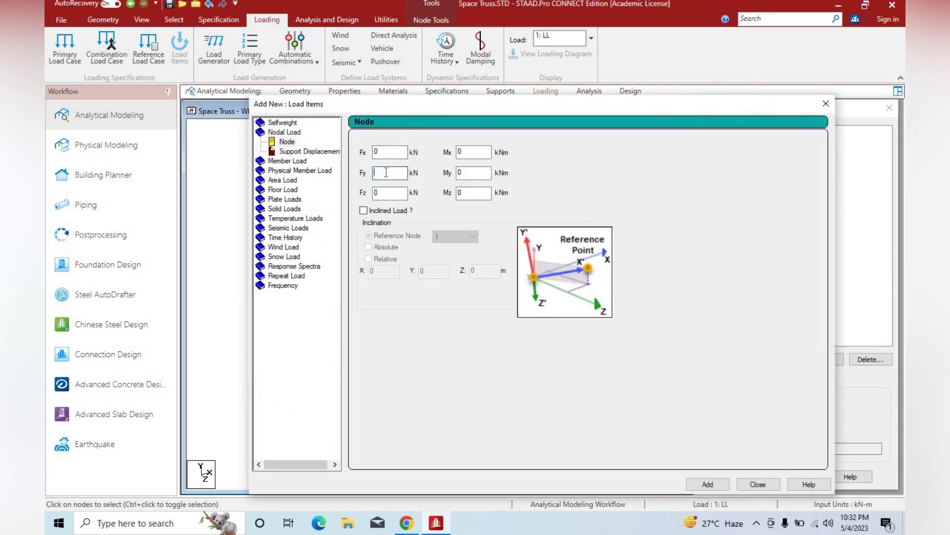
{"action": "type", "text": "-"}
{"action": "type", "text": "20"}
{"action": "left_click", "coordinate": [708, 484]}
Step: Add a second nodal load with Fy of -10 kN to load case LL
{"action": "left_click_drag", "start_coordinate": [525, 103], "coordinate": [403, 54]}
{"action": "left_click", "coordinate": [264, 124]}
{"action": "key", "text": "BackSpace"}
{"action": "key", "text": "BackSpace"}
{"action": "type", "text": "10"}
{"action": "left_click", "coordinate": [588, 437]}
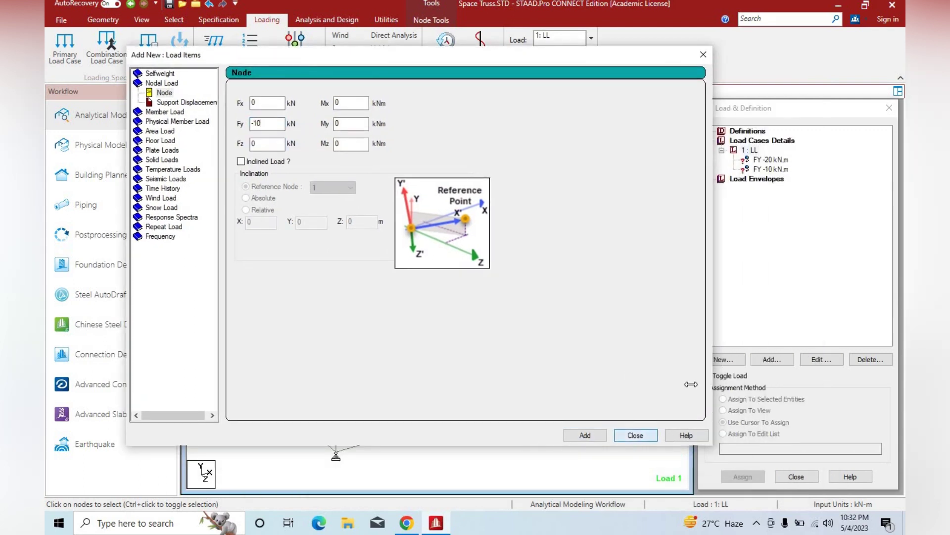
{"action": "left_click", "coordinate": [636, 435]}
Step: Assign the -10 kN nodal load to the four top corner nodes of the truss
{"action": "left_click", "coordinate": [742, 477]}
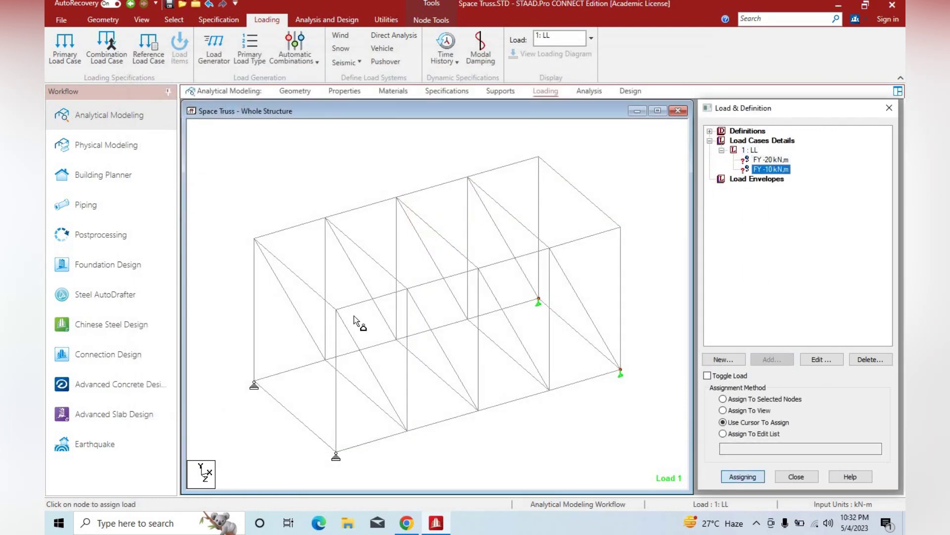
{"action": "left_click", "coordinate": [336, 308]}
{"action": "left_click", "coordinate": [254, 238]}
{"action": "left_click", "coordinate": [539, 157]}
{"action": "left_click", "coordinate": [621, 228]}
Step: Assign the -20 kN nodal load to the six intermediate top chord nodes, 7 to 9 and 17 to 19
{"action": "left_click", "coordinate": [325, 217]}
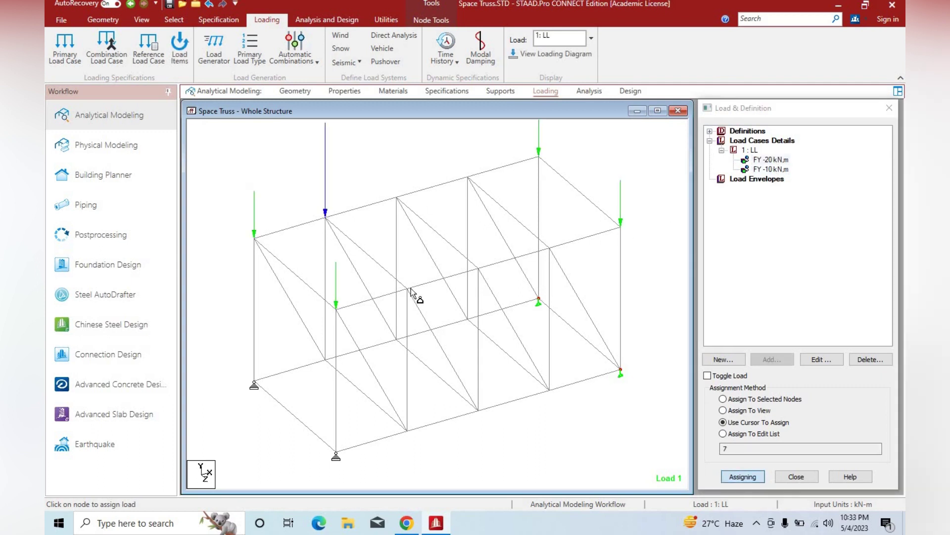
{"action": "left_click", "coordinate": [407, 286]}
{"action": "left_click", "coordinate": [396, 195]}
{"action": "left_click", "coordinate": [479, 266]}
{"action": "left_click", "coordinate": [468, 175]}
{"action": "left_click", "coordinate": [549, 245]}
{"action": "left_click", "coordinate": [794, 477]}
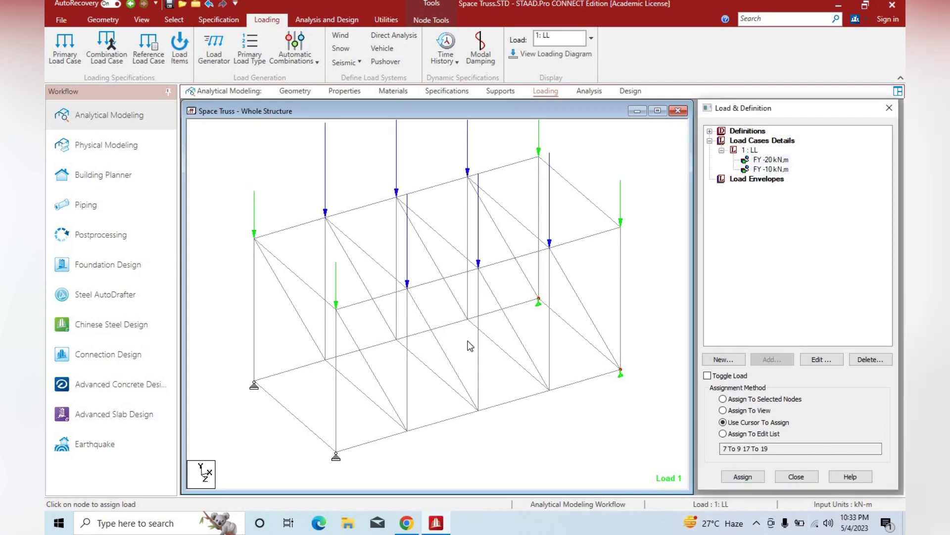
Step: Add a Perform Analysis command with the print option All
{"action": "left_click", "coordinate": [589, 90]}
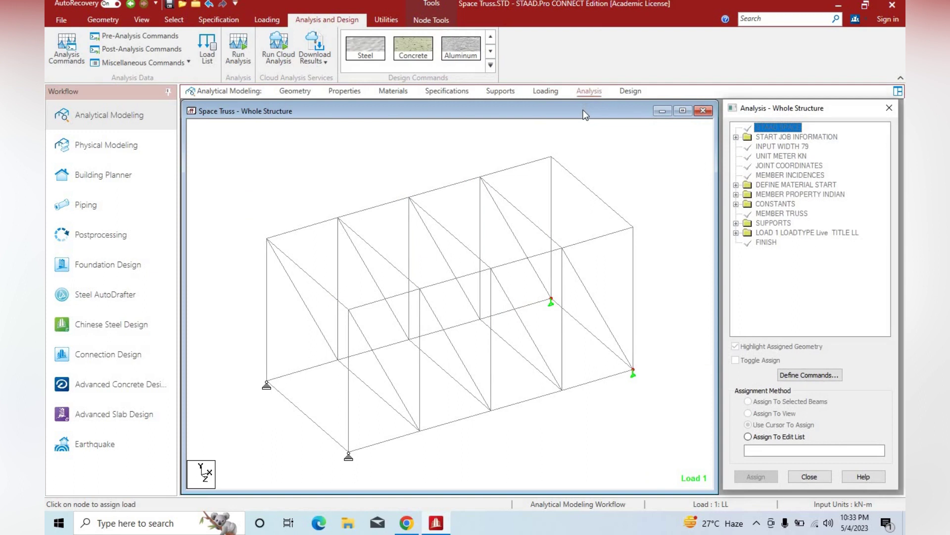
{"action": "left_click", "coordinate": [57, 62]}
{"action": "left_click", "coordinate": [484, 395]}
{"action": "left_click", "coordinate": [505, 429]}
{"action": "left_click", "coordinate": [611, 429]}
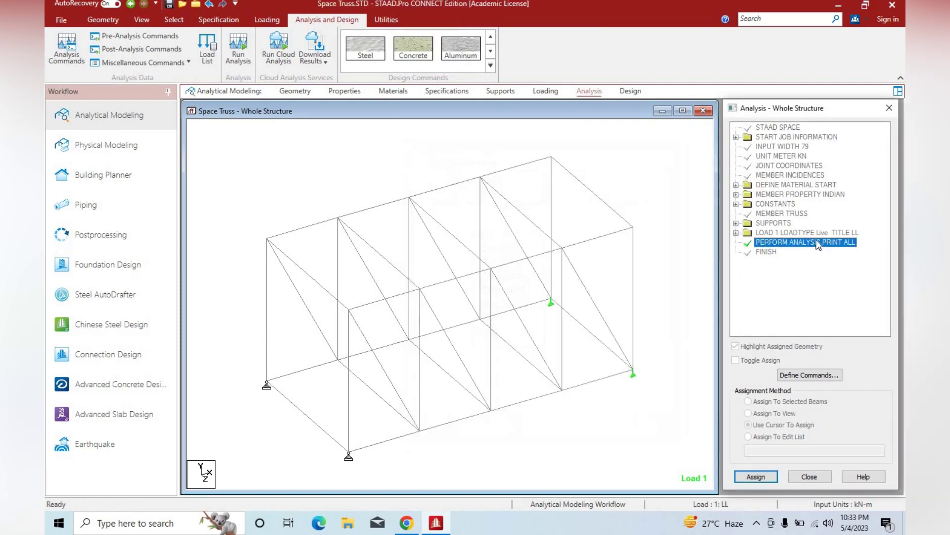
Step: Save the model, run the analysis and open the results for load case LL in Post Processing Mode
{"action": "left_click", "coordinate": [242, 53]}
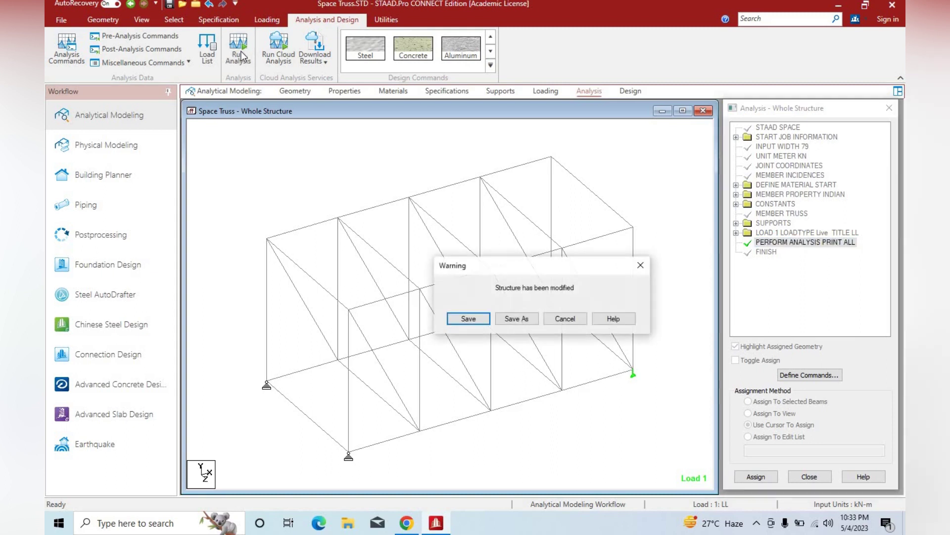
{"action": "left_click", "coordinate": [480, 321]}
{"action": "left_click", "coordinate": [296, 391]}
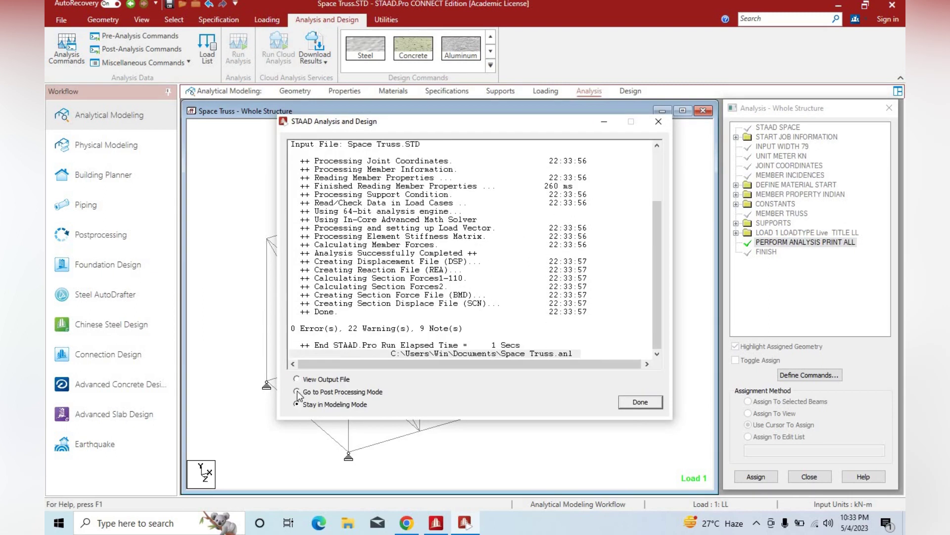
{"action": "left_click", "coordinate": [640, 402]}
{"action": "left_click", "coordinate": [507, 350]}
Step: Set the displacement result scale to 10 mm per m
{"action": "left_click", "coordinate": [687, 49]}
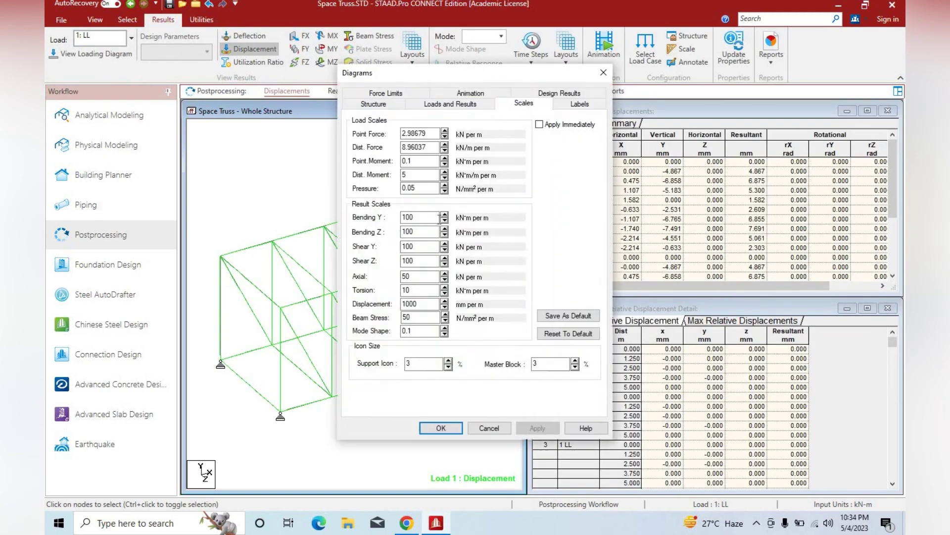
{"action": "left_click", "coordinate": [428, 301]}
{"action": "key", "text": "BackSpace"}
{"action": "key", "text": "BackSpace"}
{"action": "left_click", "coordinate": [537, 427]}
{"action": "left_click", "coordinate": [441, 427]}
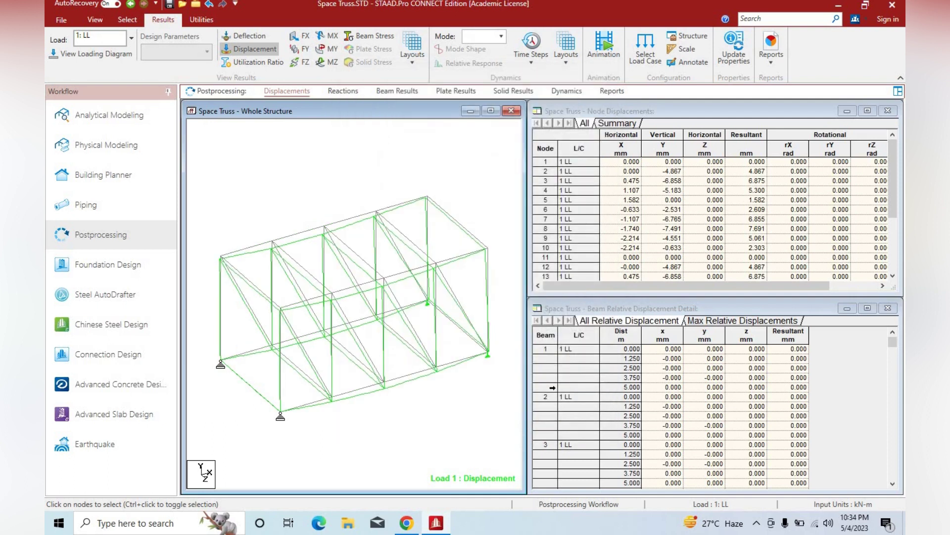
Step: Review the support reactions on the model and the enlarged table of beam end forces
{"action": "left_click", "coordinate": [343, 91]}
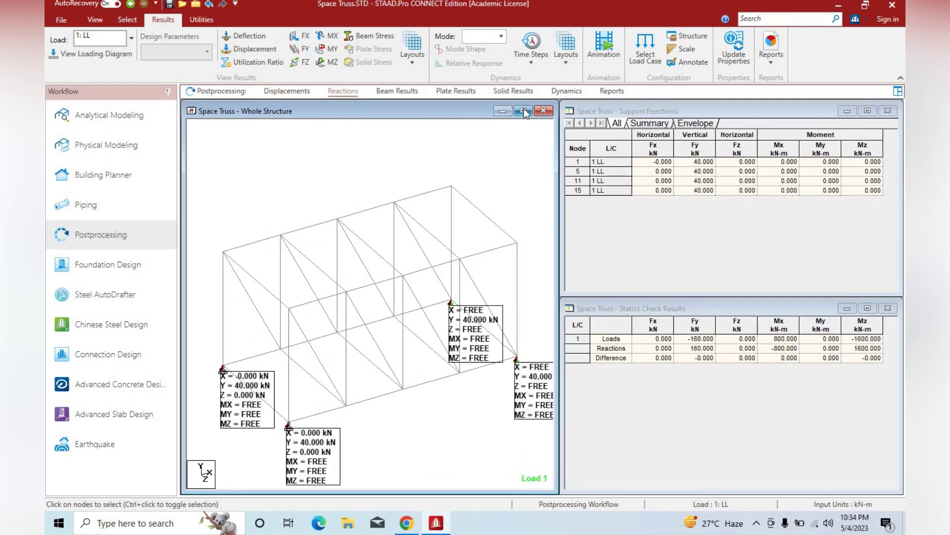
{"action": "left_click", "coordinate": [524, 112]}
{"action": "left_click", "coordinate": [397, 91]}
{"action": "left_click", "coordinate": [867, 111]}
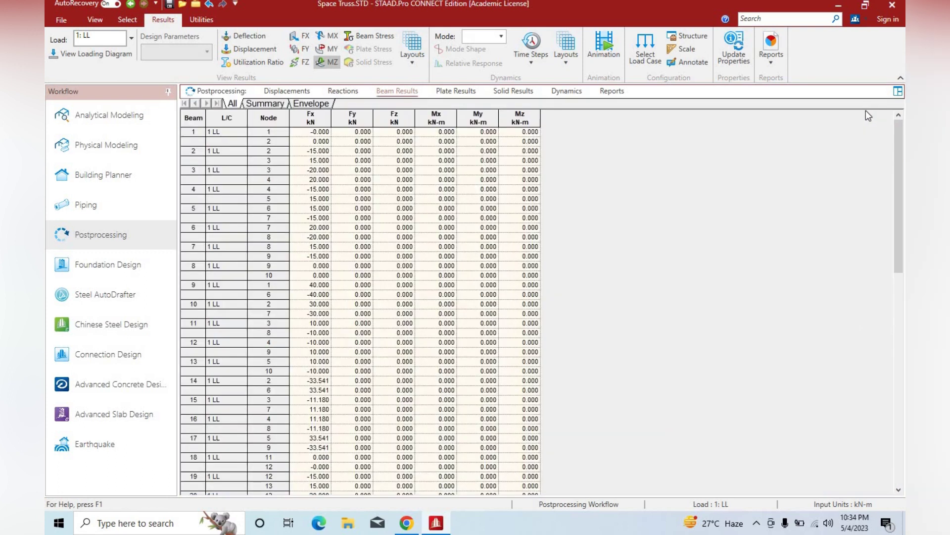
{"action": "left_click", "coordinate": [575, 278]}
Step: Examine the support reactions table and the statics check results in enlarged views
{"action": "left_click", "coordinate": [352, 92]}
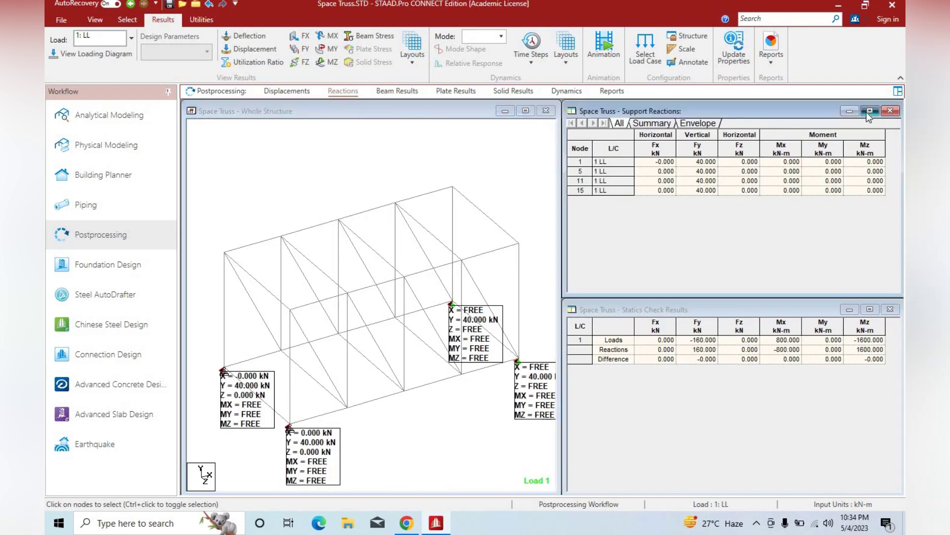
{"action": "left_click", "coordinate": [867, 112]}
{"action": "left_click", "coordinate": [287, 91]}
{"action": "left_click", "coordinate": [333, 93]}
{"action": "left_click", "coordinate": [867, 309]}
{"action": "left_click", "coordinate": [331, 93]}
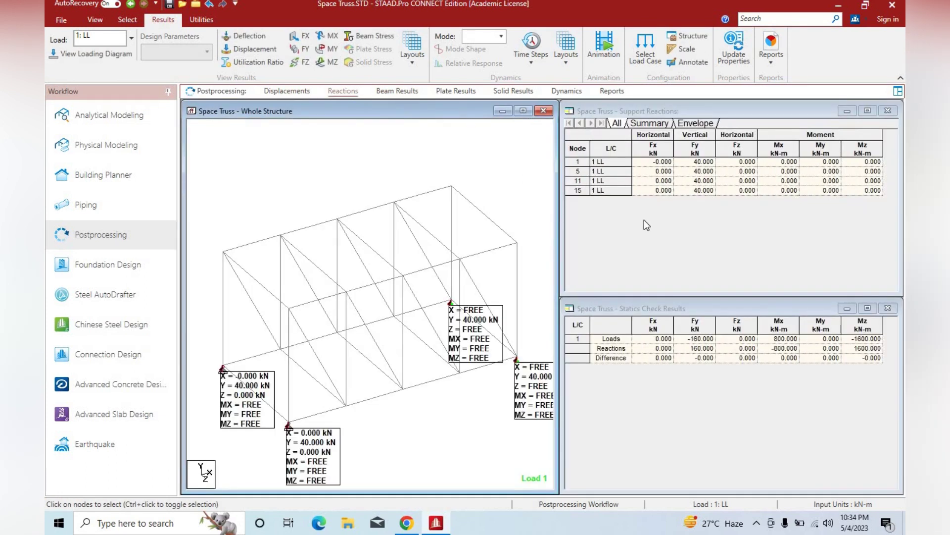
Step: View the beam results and check whether solid and dynamic results exist for the truss
{"action": "left_click", "coordinate": [398, 92]}
{"action": "left_click", "coordinate": [513, 91]}
{"action": "left_click", "coordinate": [584, 275]}
{"action": "left_click", "coordinate": [567, 91]}
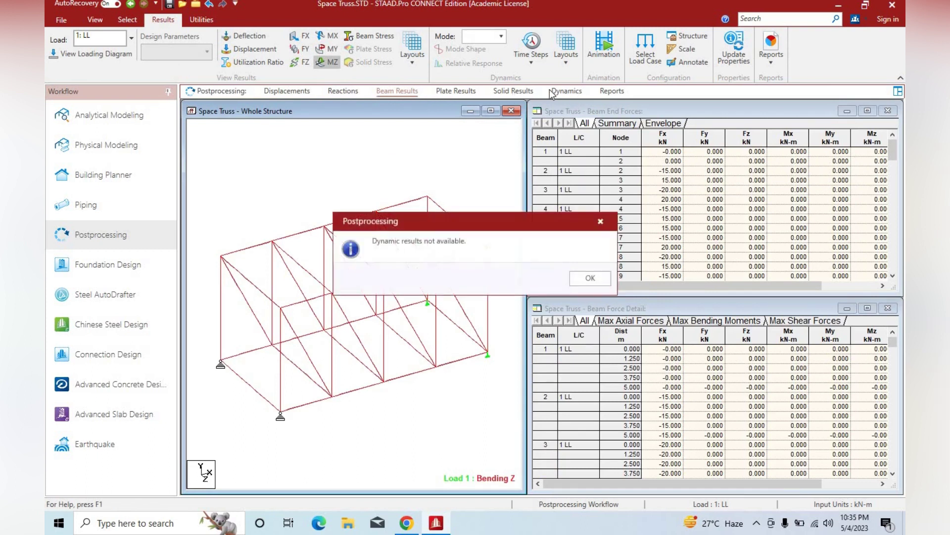
{"action": "left_click", "coordinate": [585, 275]}
Step: Open the report preview and enlarge its Job Information page
{"action": "left_click", "coordinate": [612, 91]}
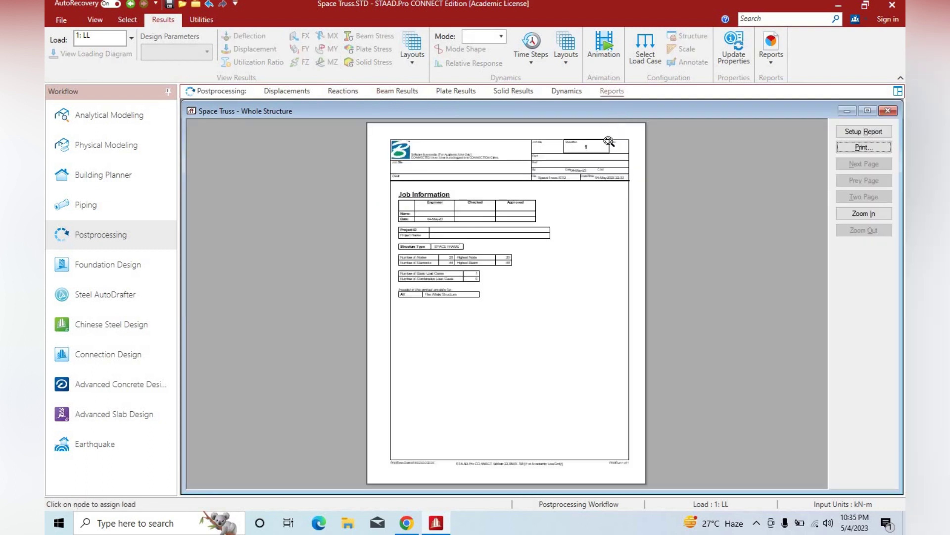
{"action": "left_click", "coordinate": [601, 213]}
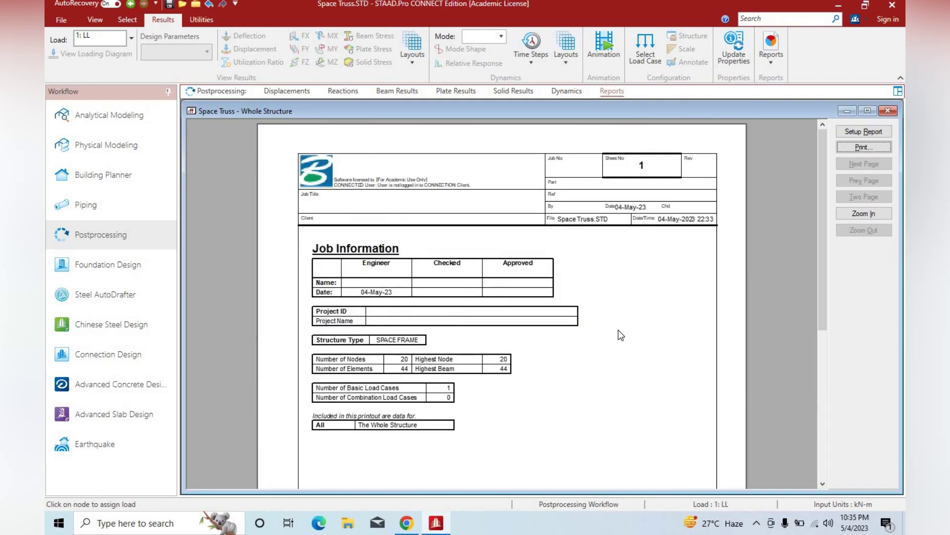